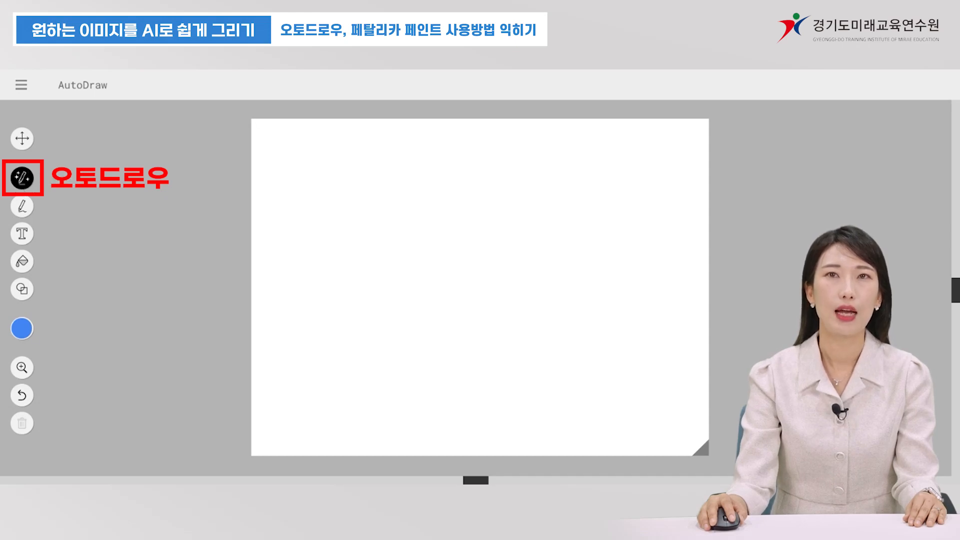
Step: Sketch a rough flower with AutoDraw, try several suggested flowers, and replace the sketch with the pointed five-petal flower
mouse_move(494, 213)
mouse_down()
mouse_move(467, 274)
mouse_move(492, 181)
mouse_move(571, 260)
mouse_move(402, 282)
mouse_move(439, 186)
mouse_move(452, 210)
mouse_up()
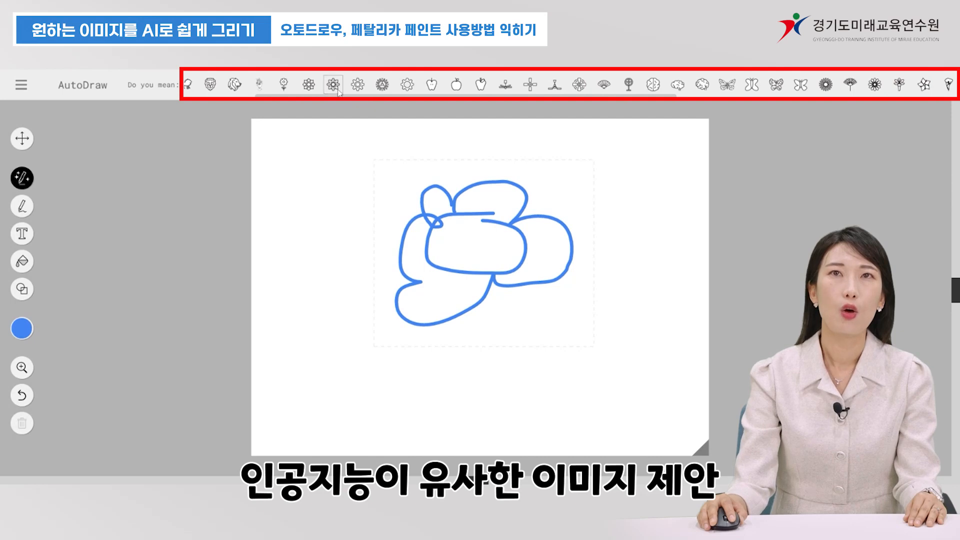
click(333, 84)
click(332, 86)
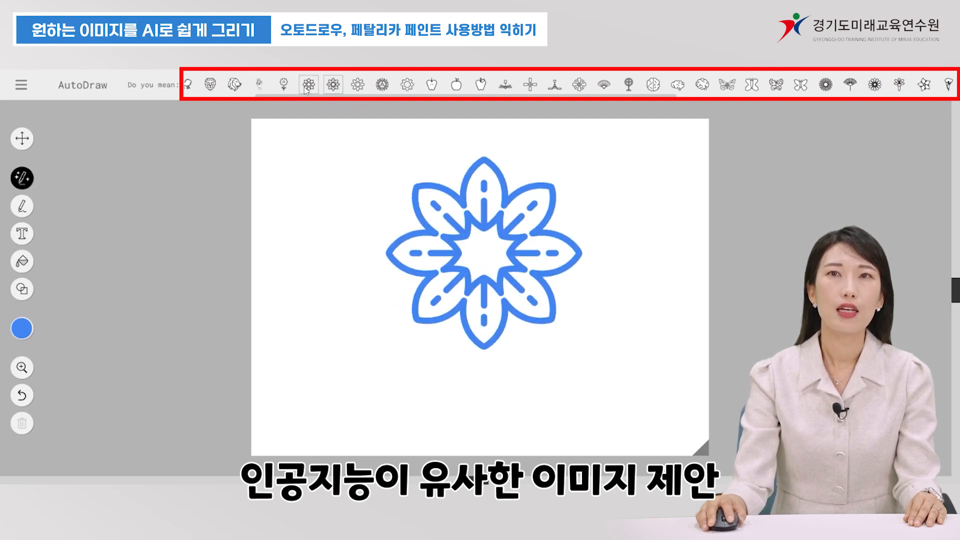
click(284, 85)
drag(534, 95, 682, 103)
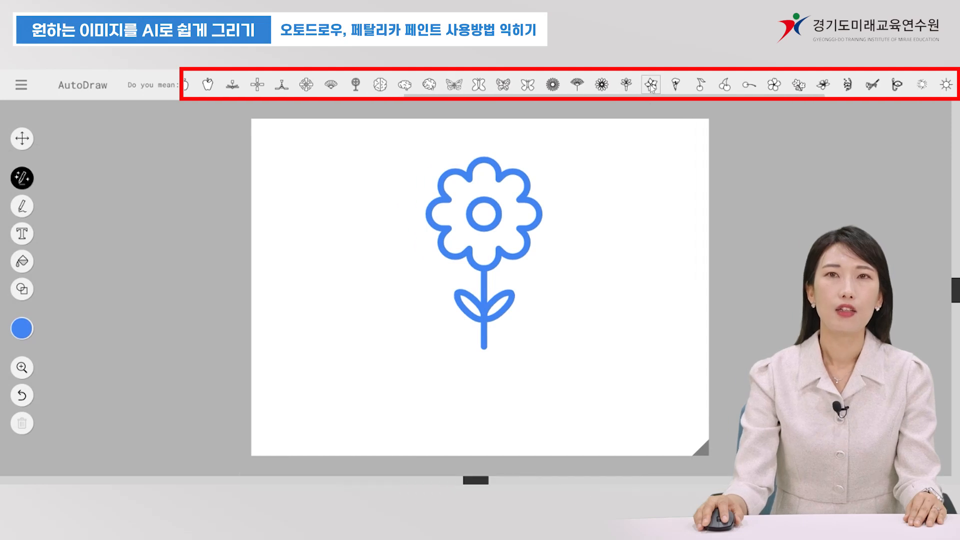
click(651, 85)
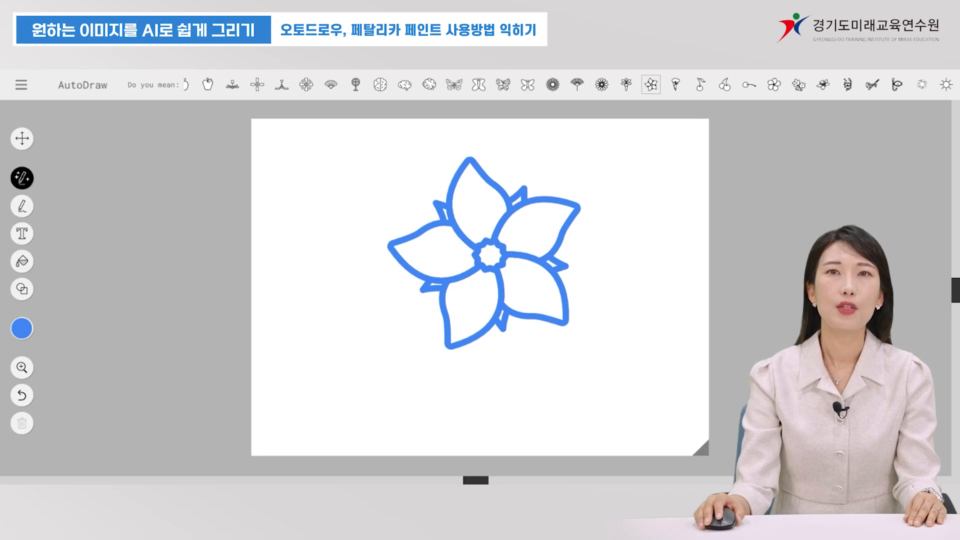
Step: Draw two thin freehand strokes left of the flower and two thicker strokes to its upper right
click(22, 206)
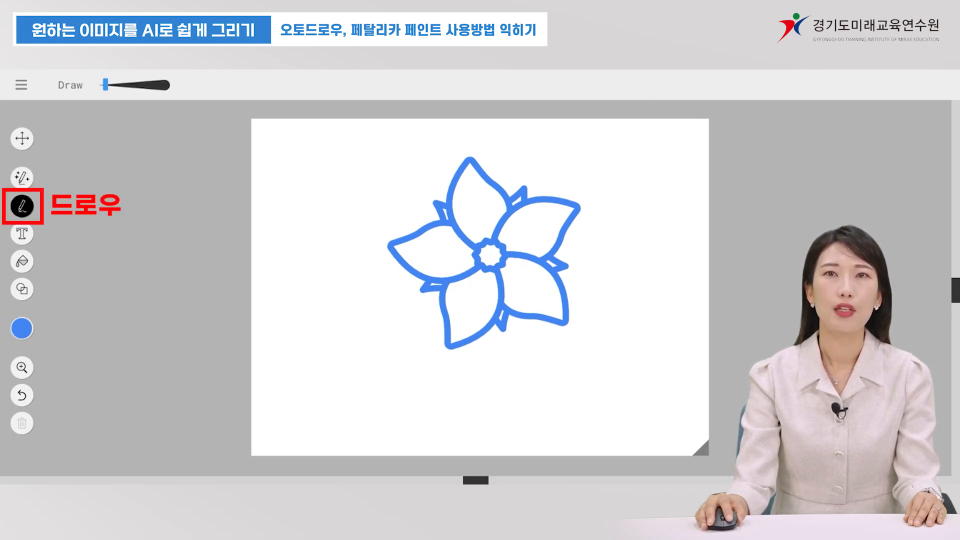
drag(380, 304, 325, 322)
drag(365, 273, 300, 291)
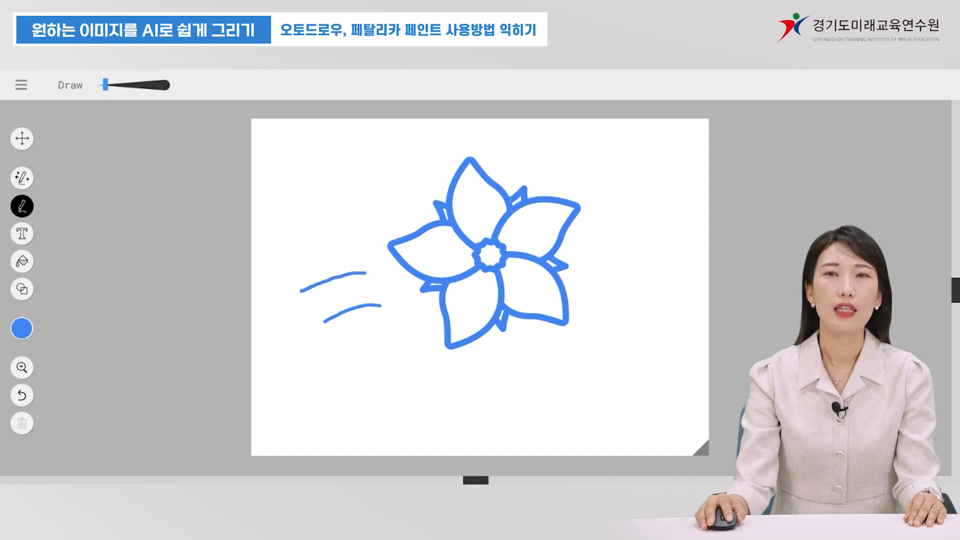
drag(109, 90, 116, 91)
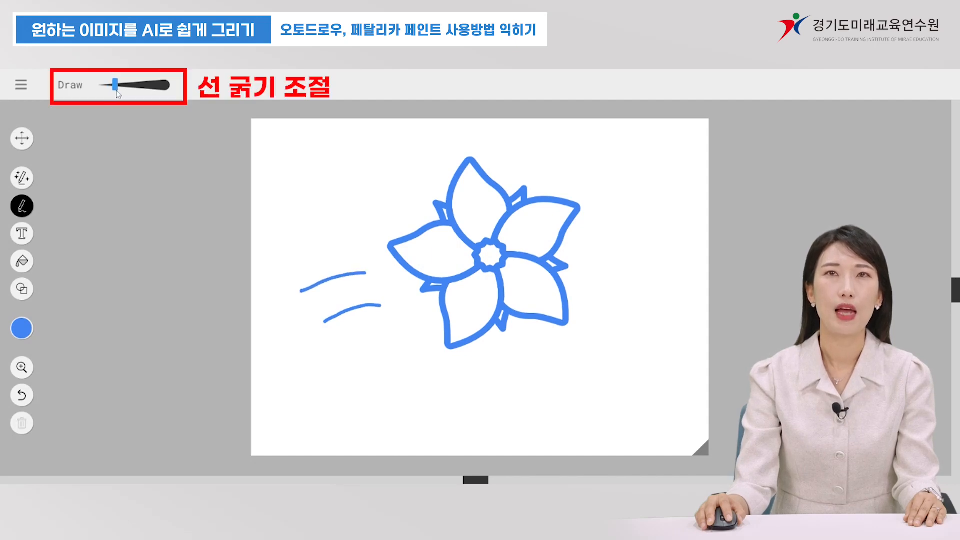
drag(606, 216, 689, 212)
drag(582, 171, 671, 162)
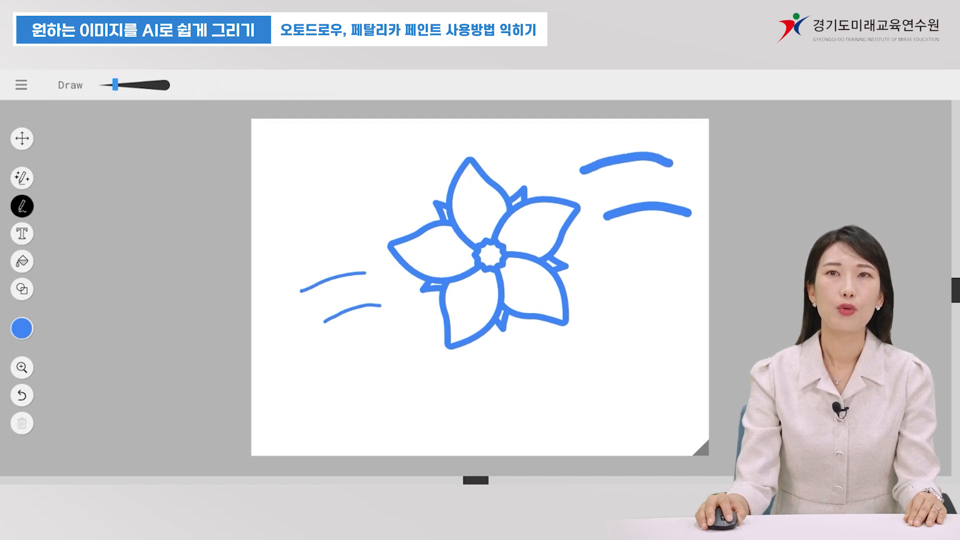
Step: Add the text "Flower" below the flower and the text "꽃" beside it
click(22, 234)
click(338, 392)
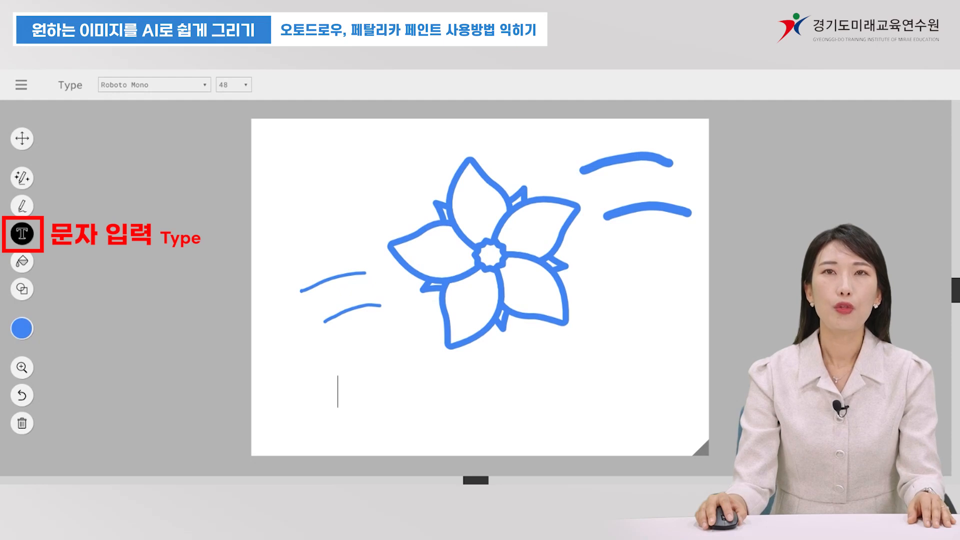
text(Flower)
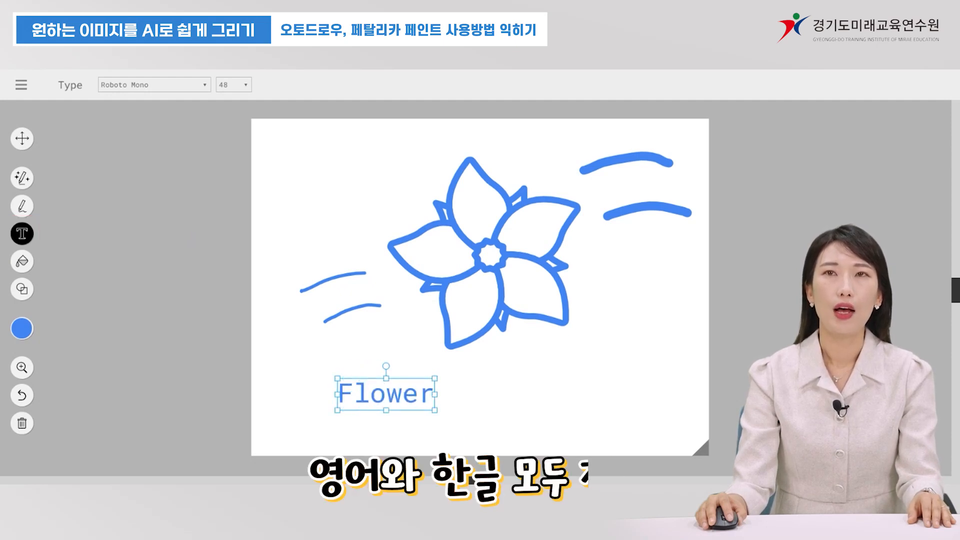
click(474, 394)
text(꽃)
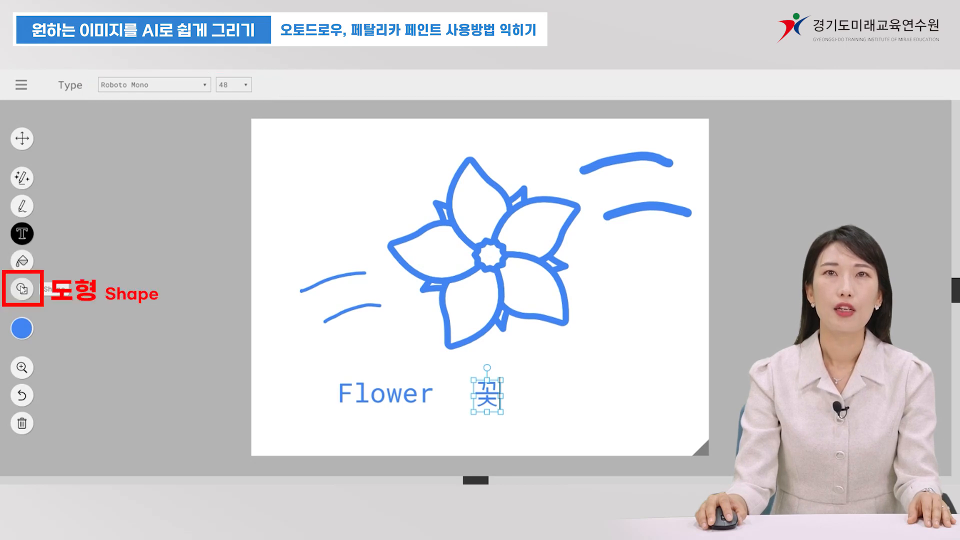
Step: Draw an overlapping circle, square and triangle below and to the right of the flower
click(22, 289)
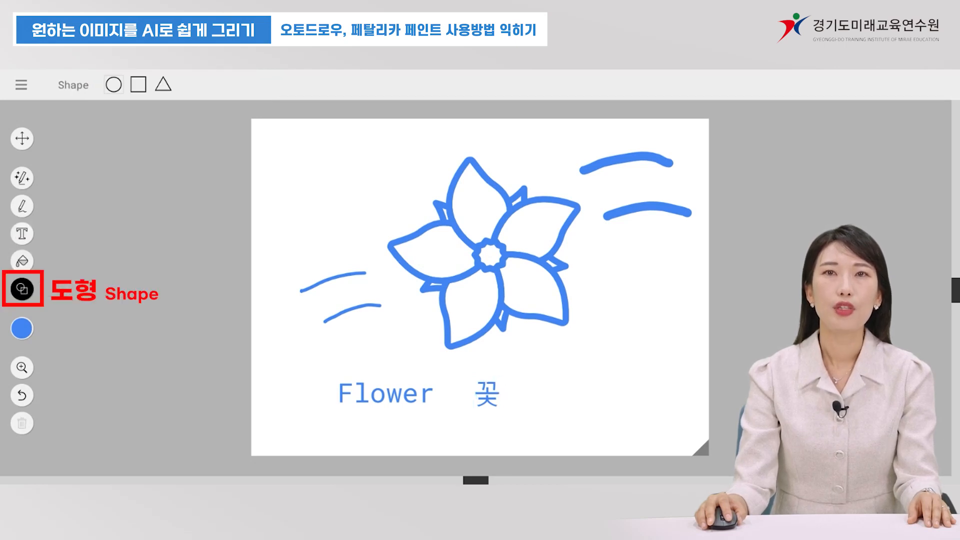
mouse_move(570, 369)
mouse_down()
mouse_move(613, 411)
mouse_move(605, 403)
mouse_up()
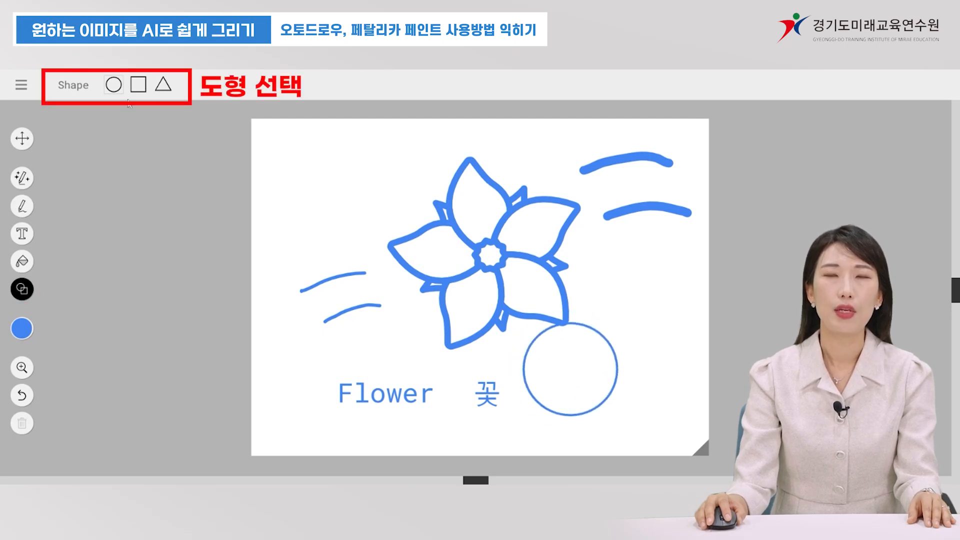
drag(576, 295, 666, 390)
drag(630, 356, 701, 416)
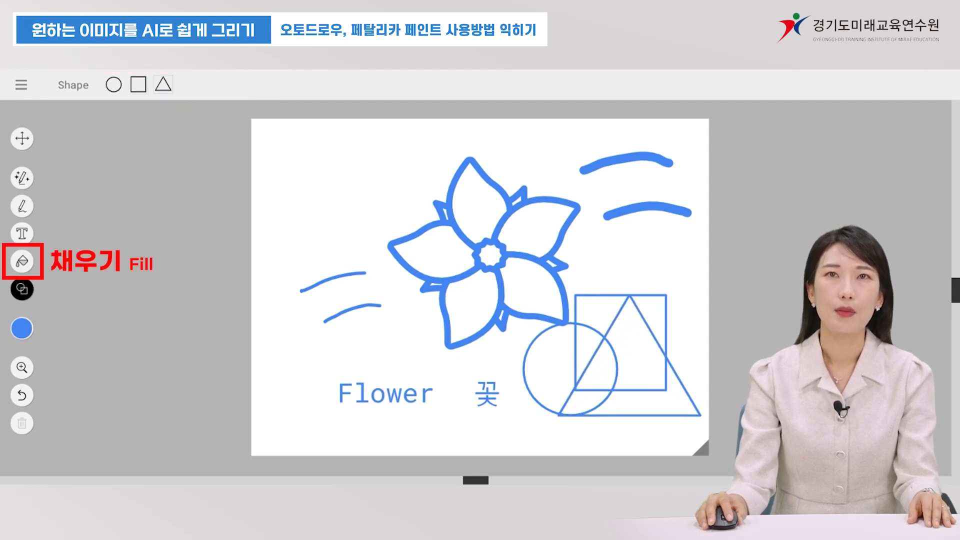
Step: Fill the flower's petals yellow and recolour its outline, both thin strokes, the uppermost thick stroke and "Flower" black
click(21, 269)
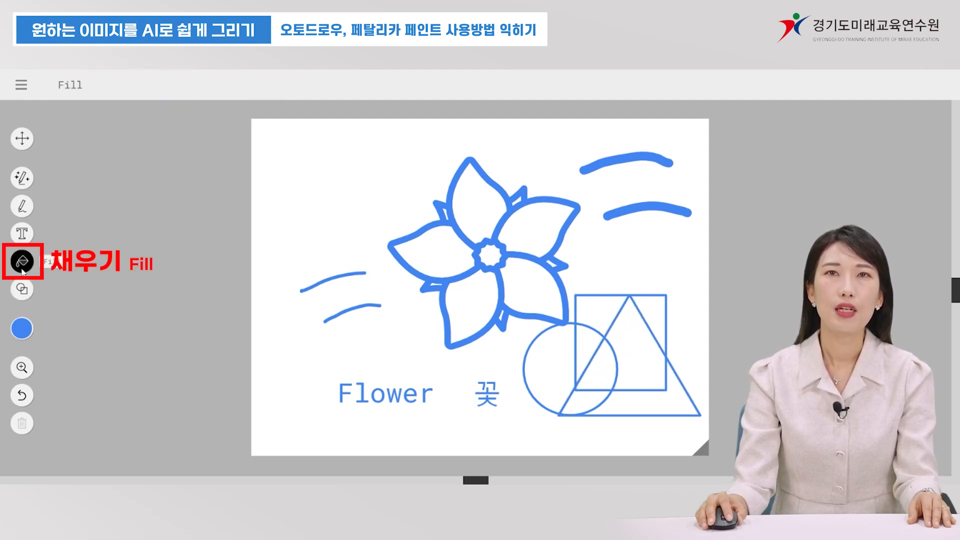
click(23, 331)
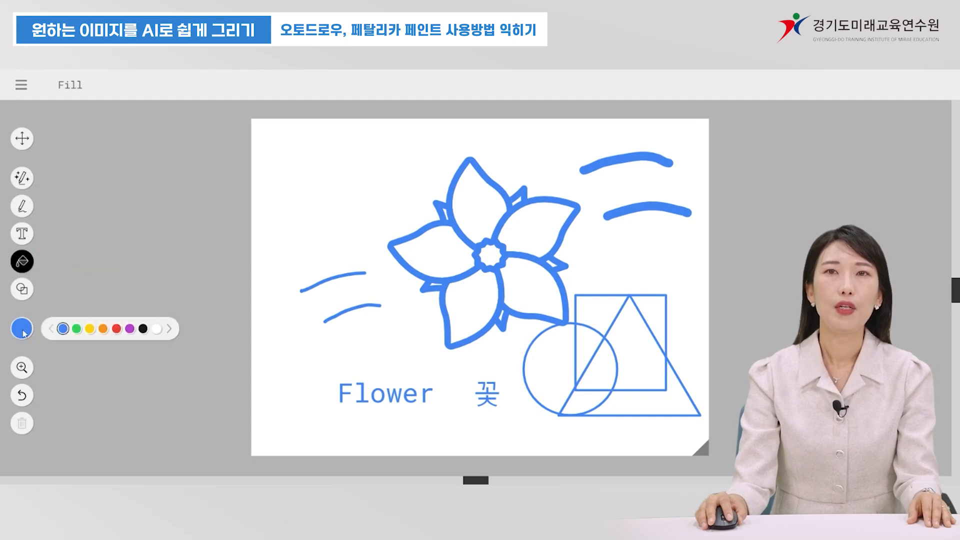
click(89, 329)
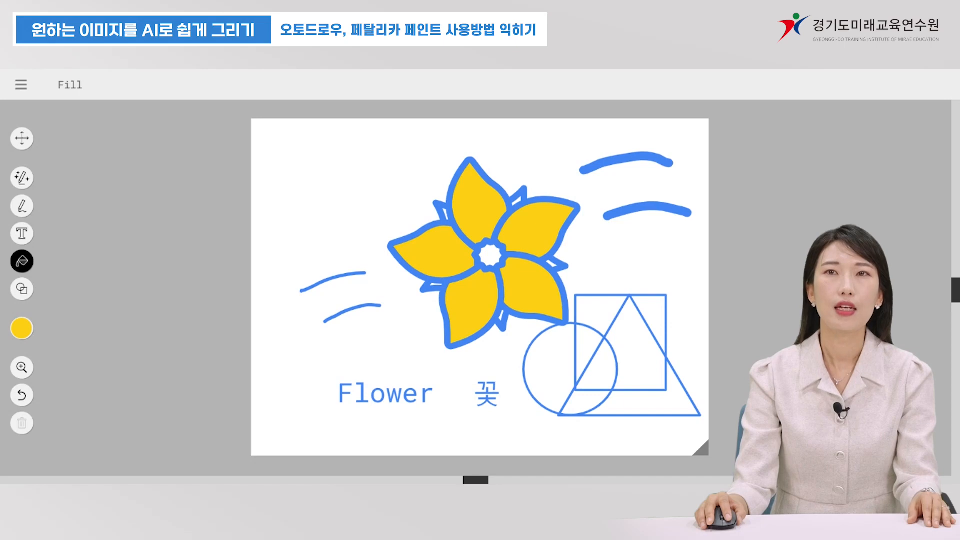
click(22, 328)
click(143, 328)
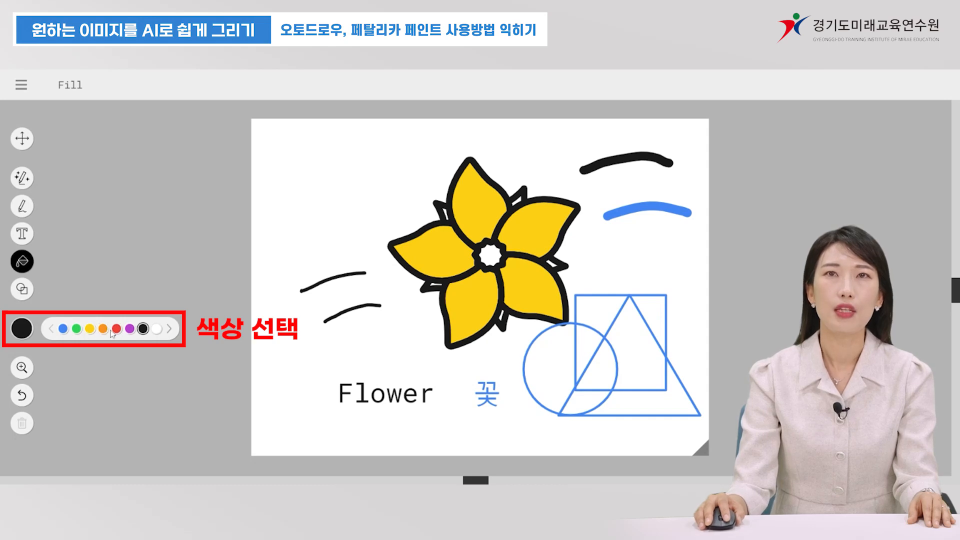
Step: Fill the flower's centre and the circle with red
click(116, 328)
click(490, 255)
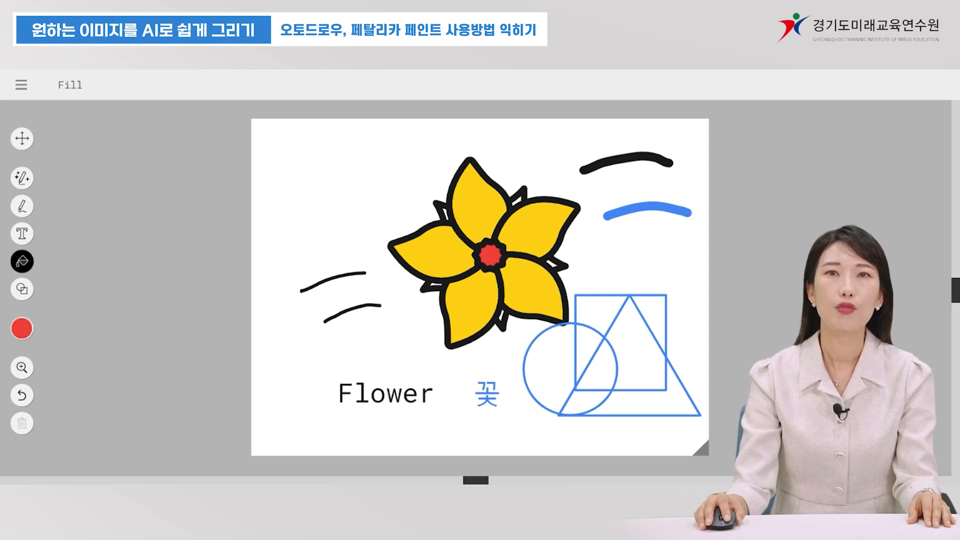
click(548, 370)
Step: Browse the additional colour sets and fill the triangle with dark green
click(21, 329)
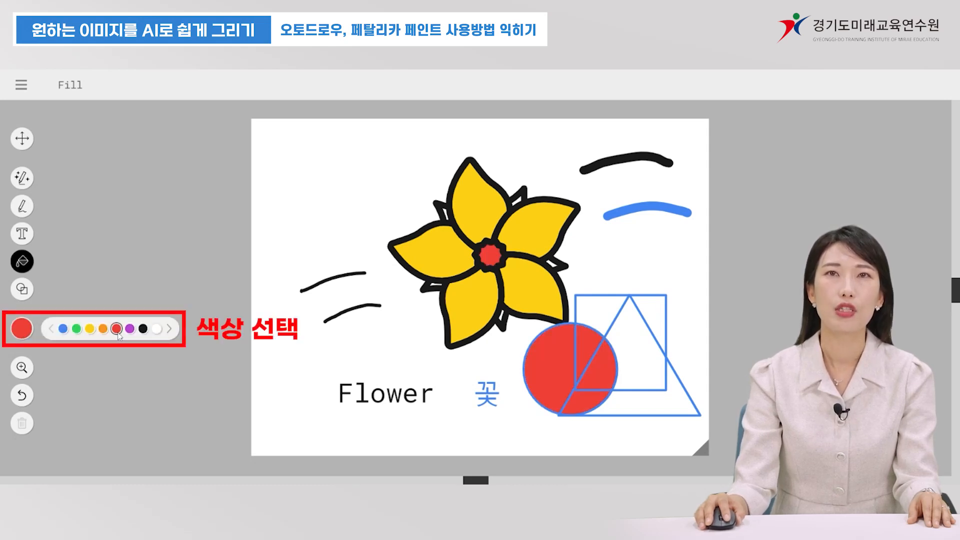
click(170, 331)
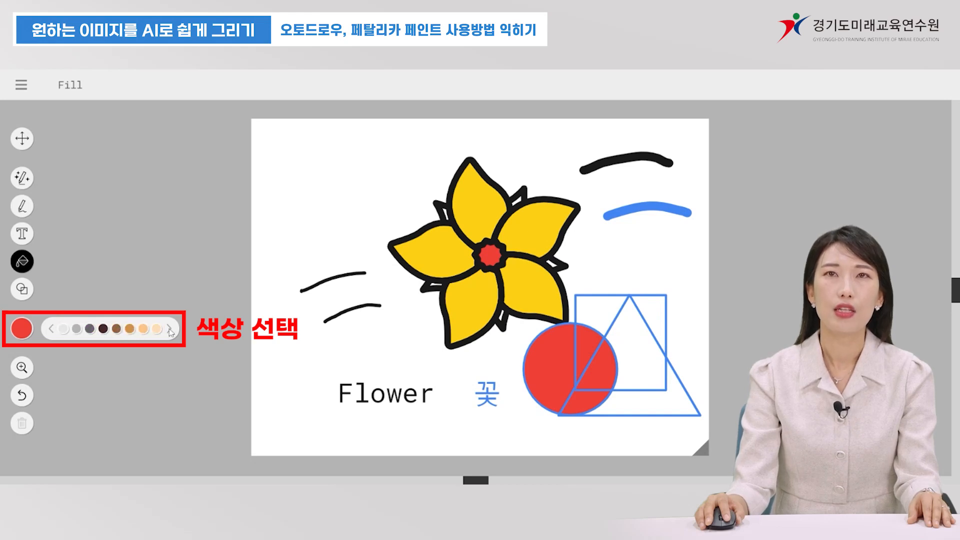
click(170, 331)
click(170, 331)
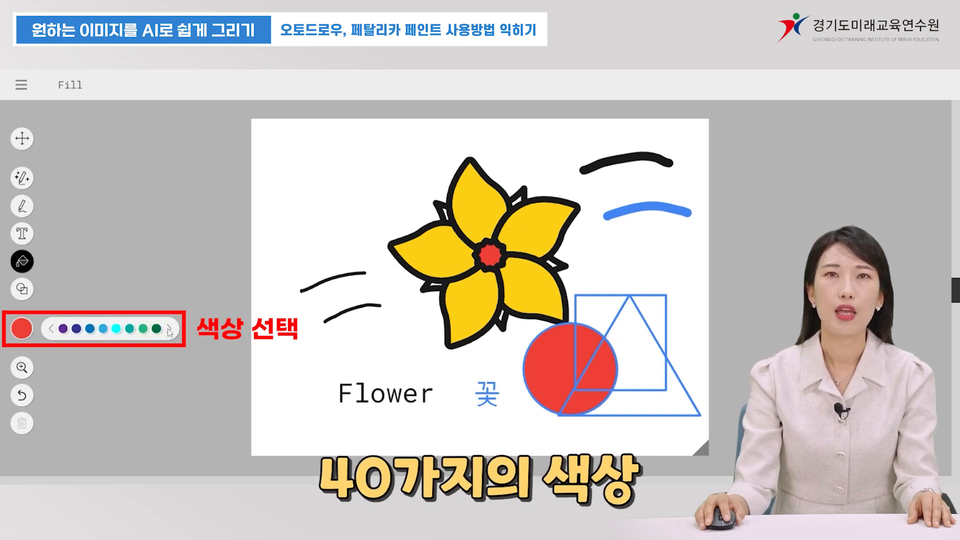
click(157, 329)
click(630, 371)
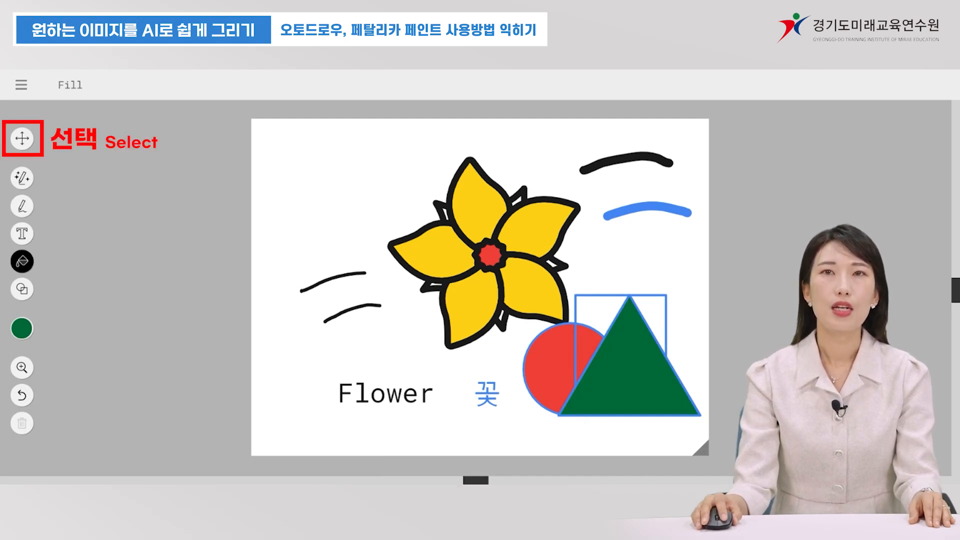
Step: Move the "꽃" text to the left of "Flower" and enlarge both texts
click(22, 138)
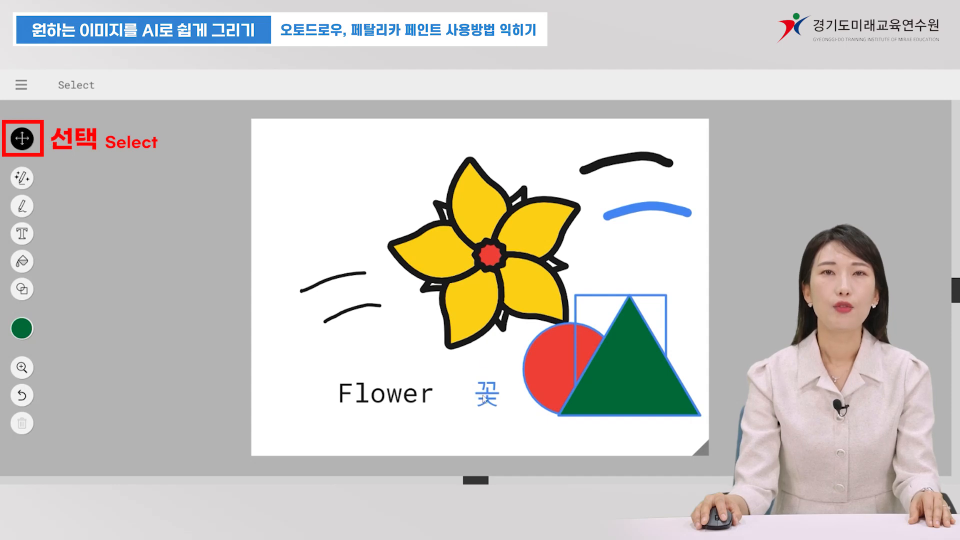
click(479, 391)
drag(477, 383, 290, 375)
click(421, 395)
drag(420, 395, 468, 415)
Step: Enlarge the flower and shift it up and to the left, and rotate the green triangle clockwise
drag(482, 215, 453, 209)
drag(364, 152, 330, 155)
click(634, 381)
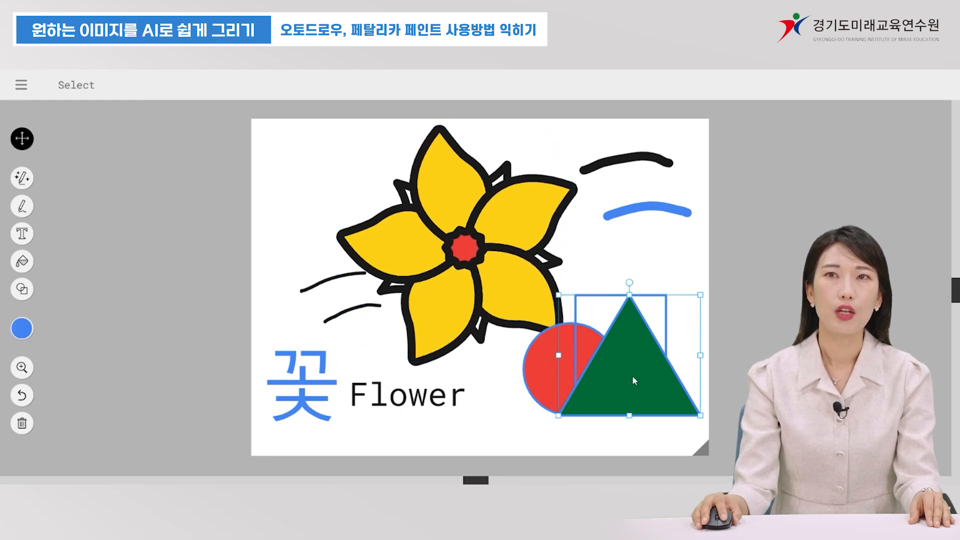
drag(629, 285, 686, 339)
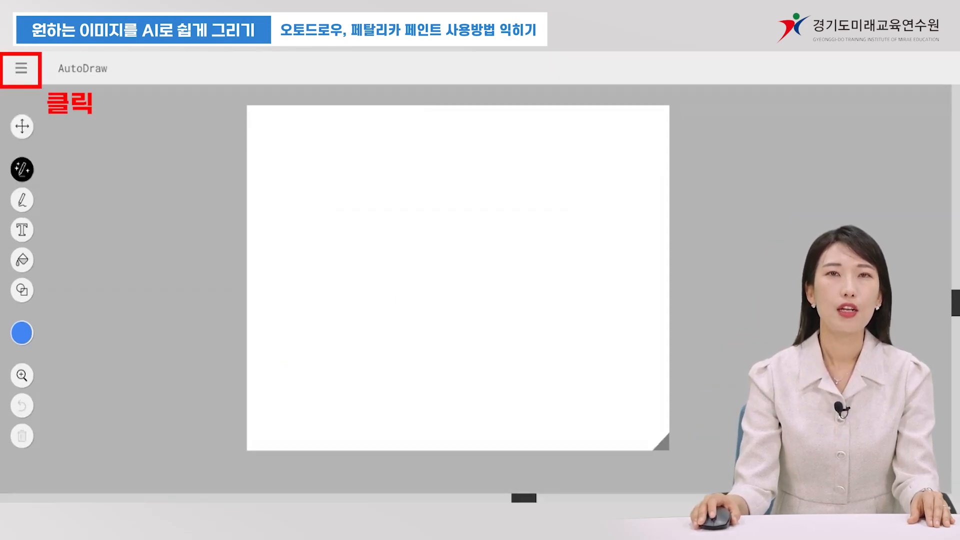
Step: Start over with a blank landscape page, and replace it with a square page
click(21, 68)
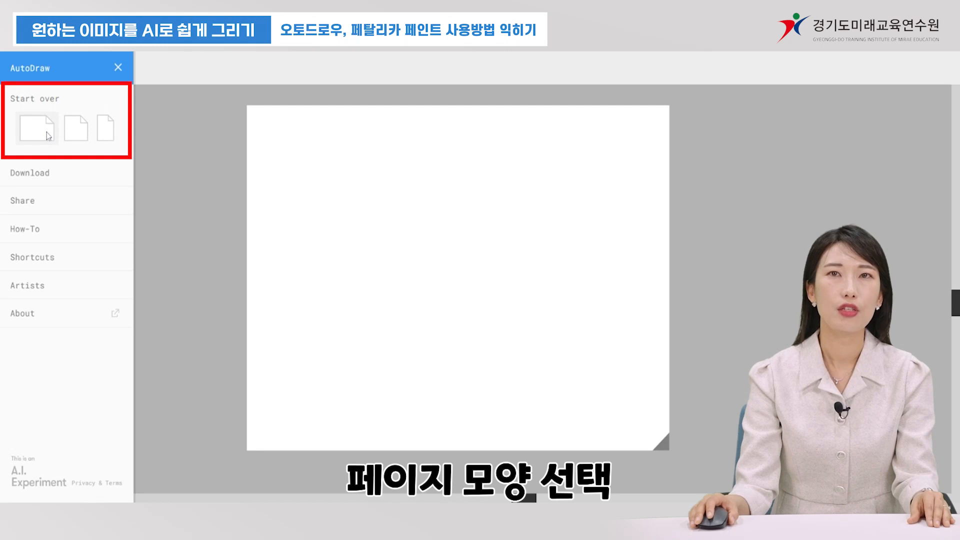
click(48, 136)
click(20, 69)
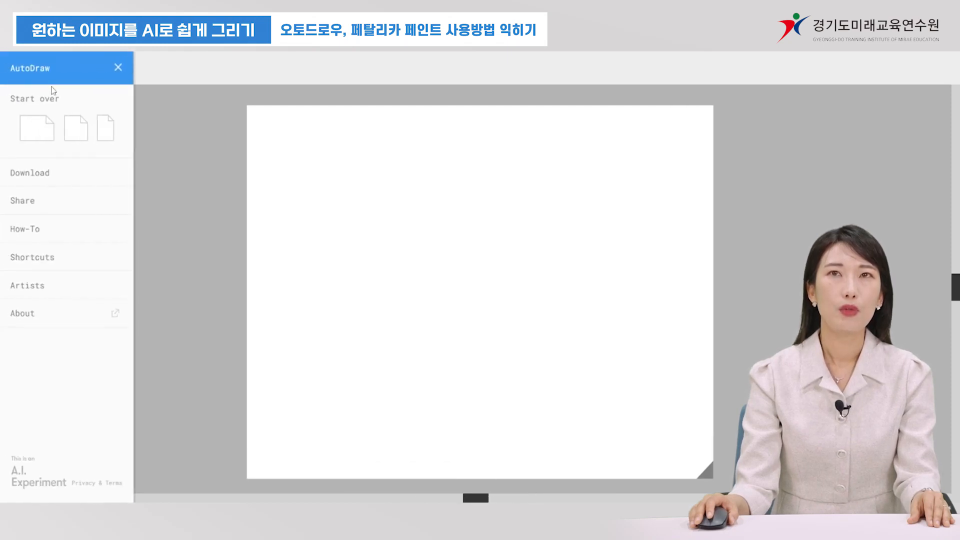
click(78, 132)
Step: Start over with a portrait page and resize the canvas to make it narrower
click(24, 69)
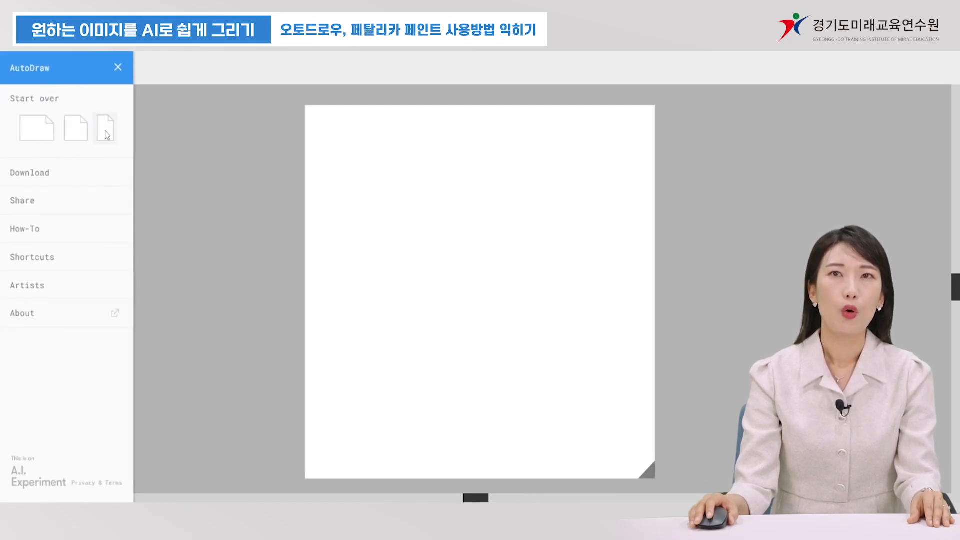
click(106, 134)
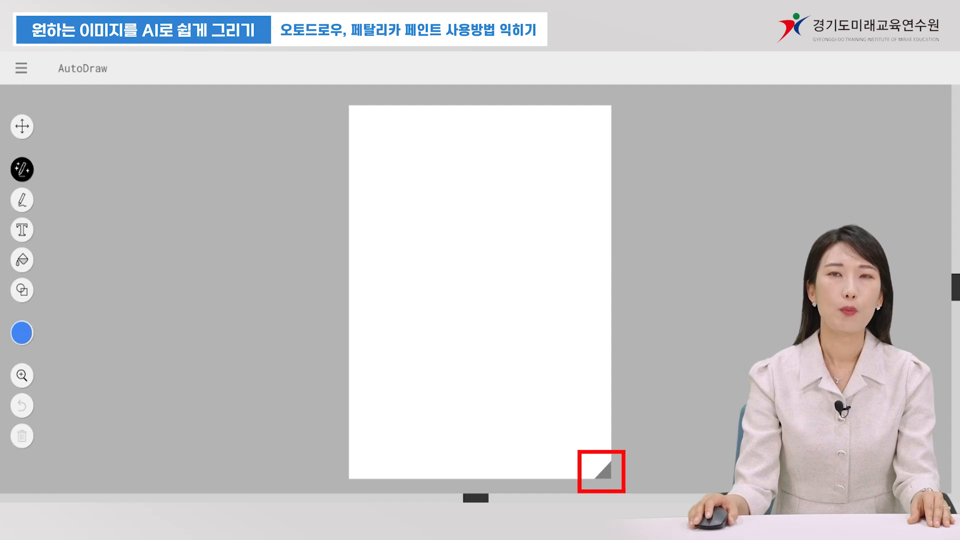
drag(603, 471, 574, 477)
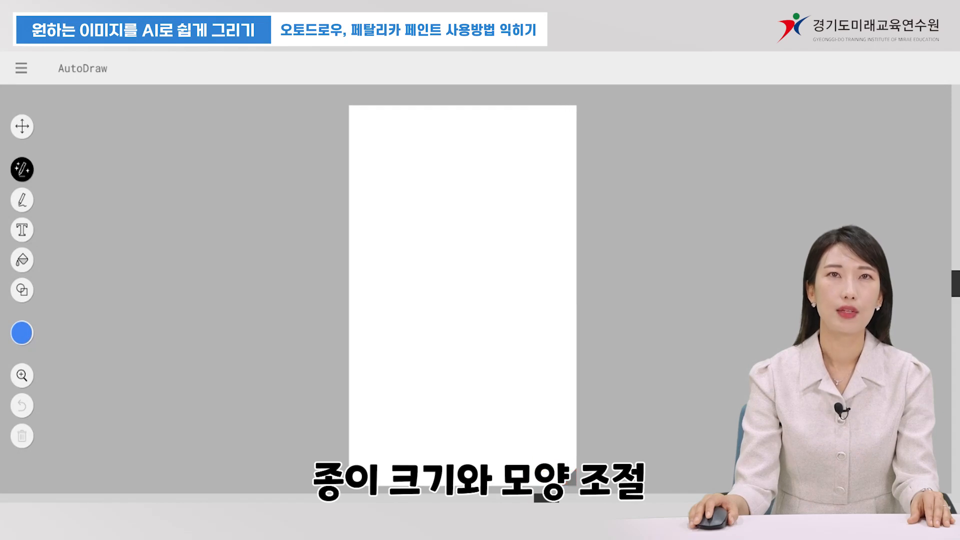
Step: Sketch a rough snail with AutoDraw and replace it with the suggested snail that has two raised feelers
mouse_move(473, 270)
mouse_down()
mouse_move(448, 189)
mouse_move(485, 228)
mouse_move(434, 251)
mouse_move(509, 278)
mouse_move(532, 258)
mouse_move(492, 253)
mouse_up()
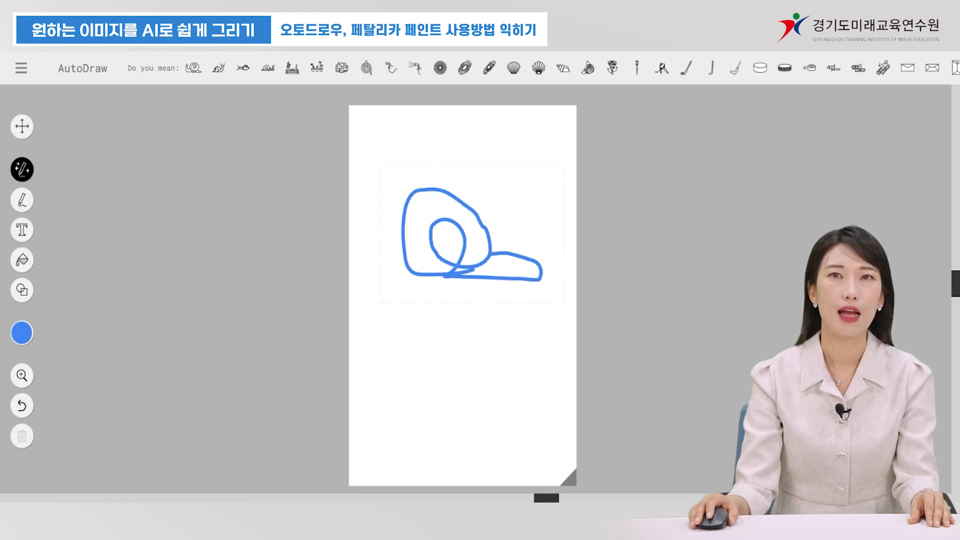
click(219, 74)
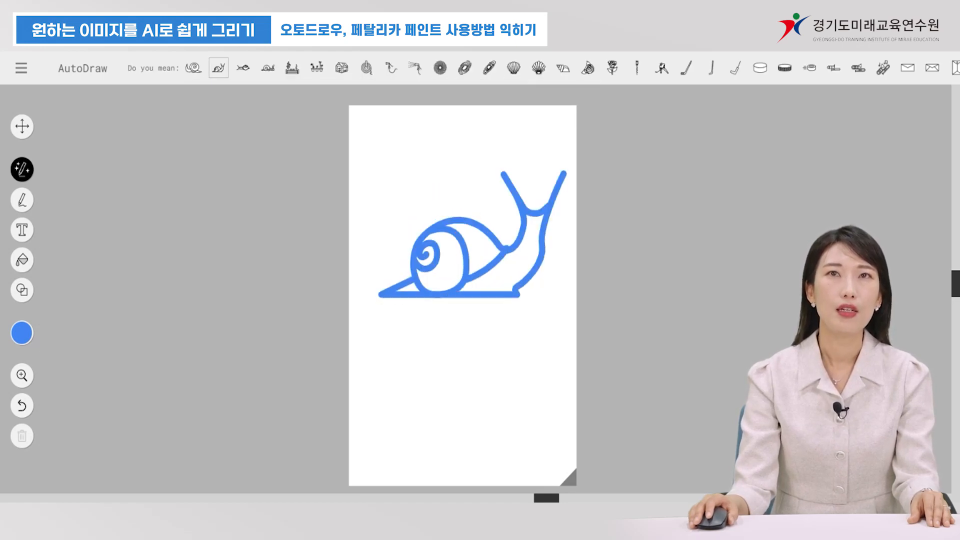
Step: Share the snail drawing
click(22, 70)
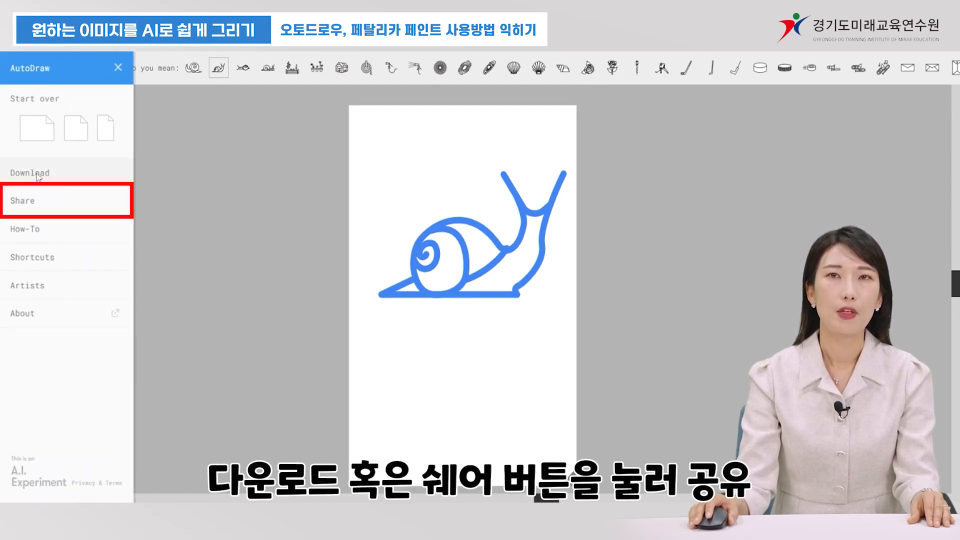
click(23, 202)
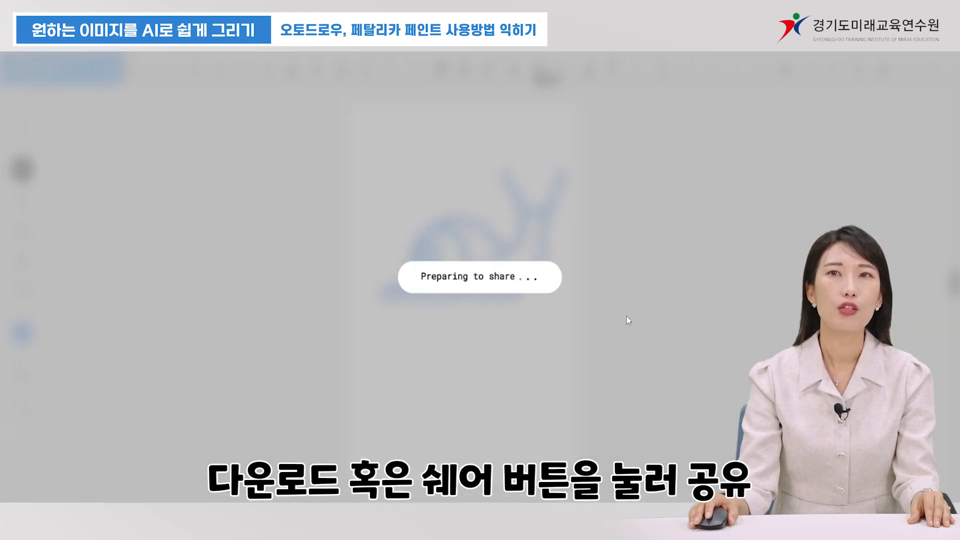
Step: Copy the snail drawing's share link and close the sharing view
click(520, 454)
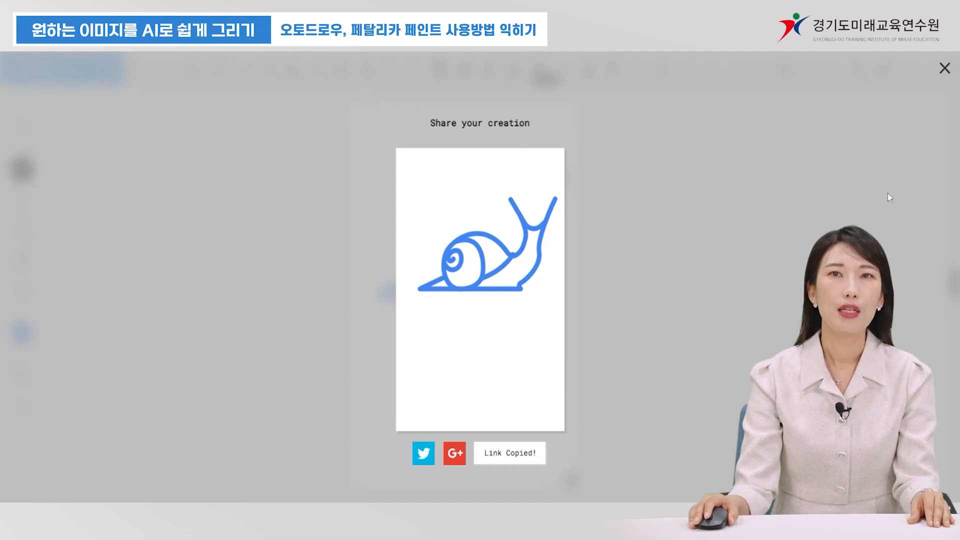
click(944, 68)
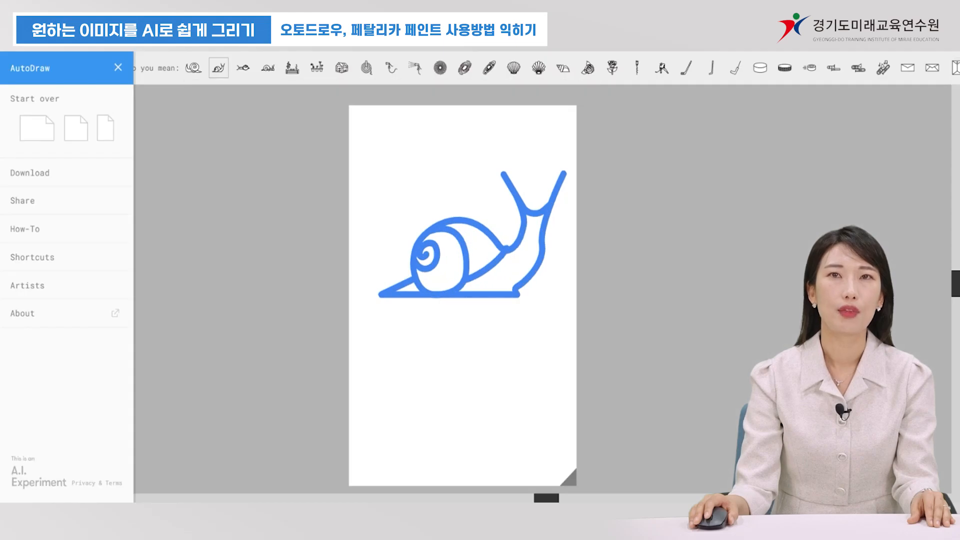
click(60, 269)
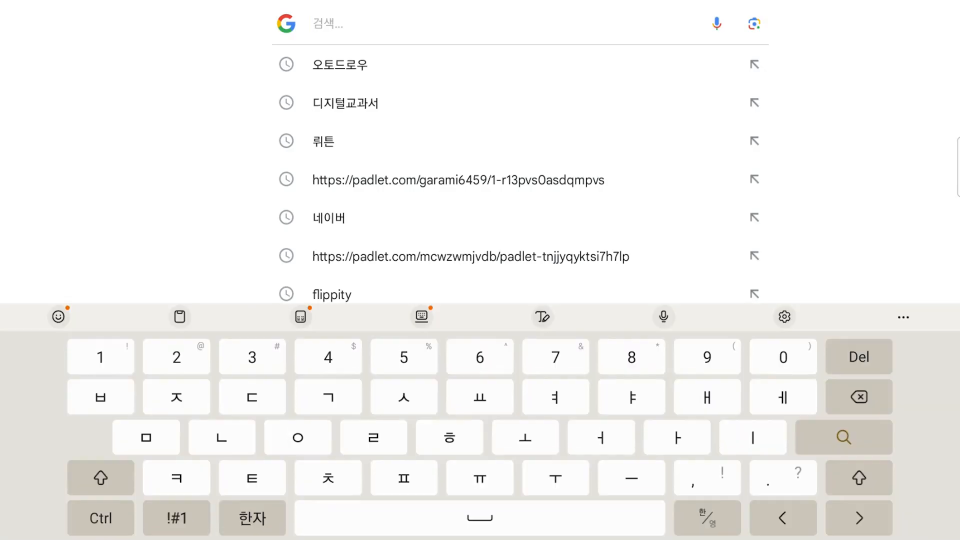
Step: Search Google for 오토드로우, open the AutoDraw website from the results, and start a drawing there
click(340, 65)
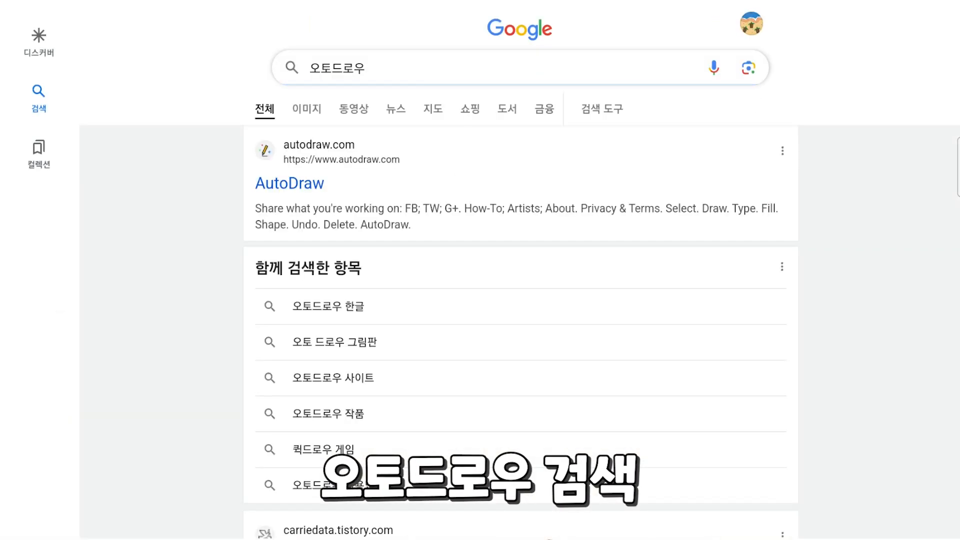
click(290, 183)
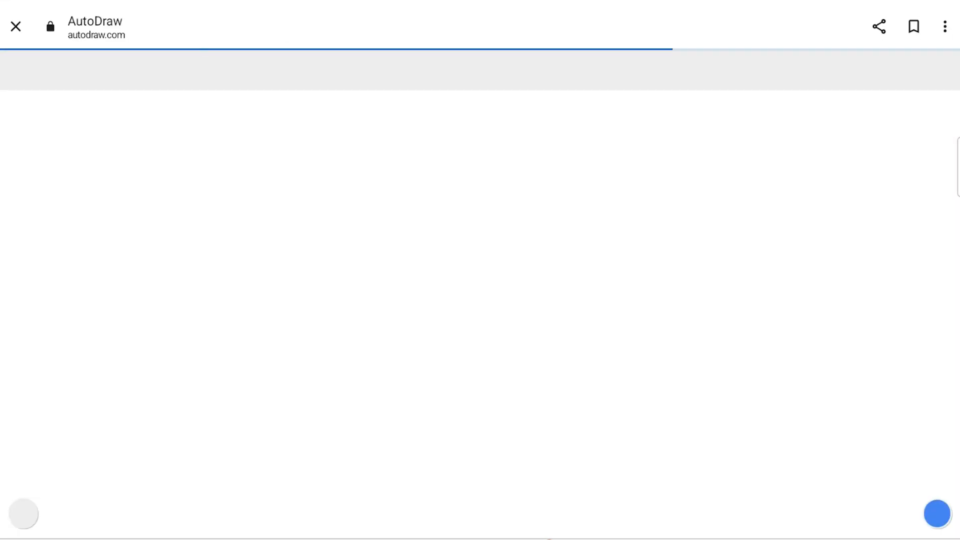
click(676, 518)
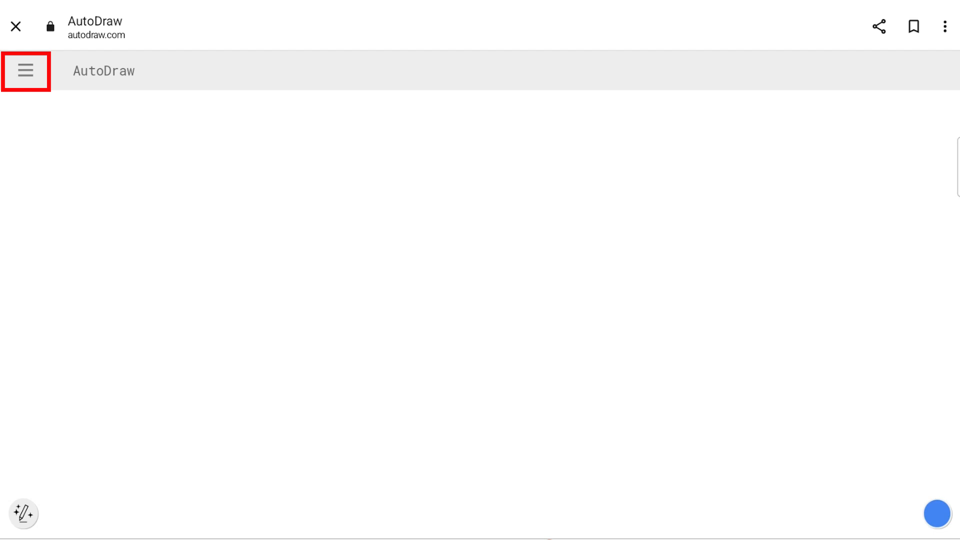
click(25, 70)
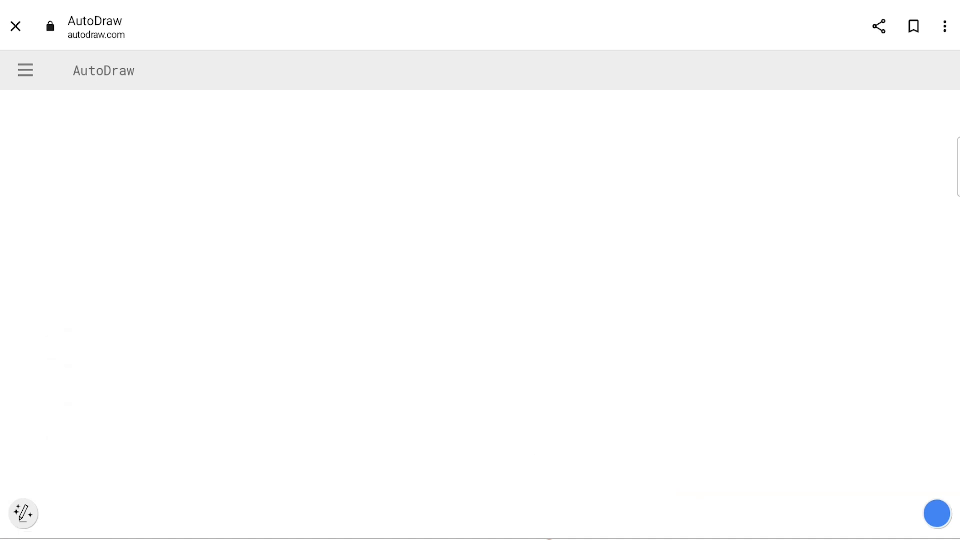
Step: Sketch a rough bird with a round head, oval body and two clawed legs, and replace it with the suggested outlined chick
mouse_move(345, 179)
mouse_down()
mouse_move(287, 184)
mouse_move(285, 313)
mouse_move(351, 189)
mouse_move(334, 183)
mouse_up()
mouse_move(387, 258)
mouse_down()
mouse_move(532, 224)
mouse_move(649, 261)
mouse_move(645, 344)
mouse_move(520, 398)
mouse_move(410, 389)
mouse_move(342, 300)
mouse_up()
mouse_move(434, 392)
mouse_down()
mouse_move(433, 448)
mouse_move(397, 480)
mouse_up()
mouse_move(433, 447)
mouse_down()
mouse_move(445, 482)
mouse_move(483, 470)
mouse_up()
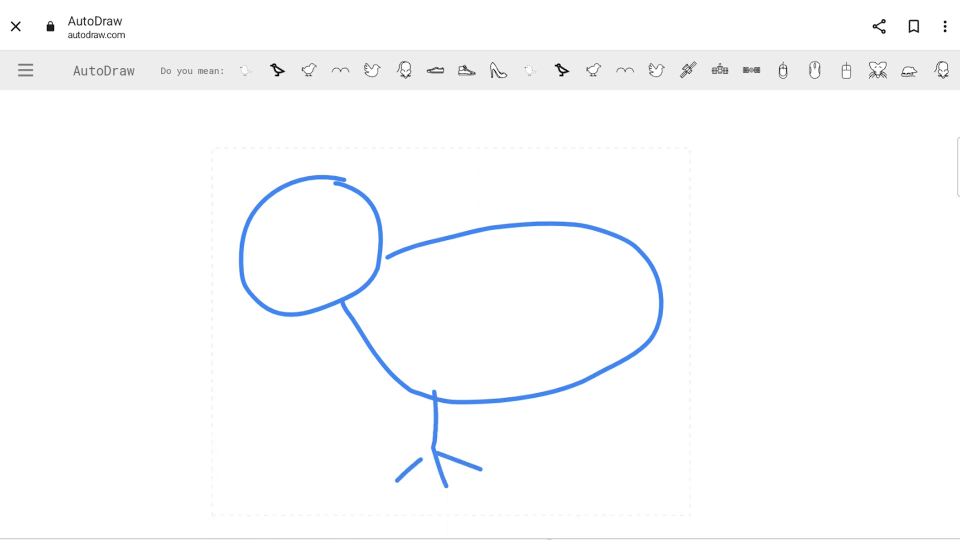
drag(580, 376, 539, 481)
mouse_move(580, 434)
mouse_down()
mouse_move(596, 461)
mouse_move(637, 444)
mouse_up()
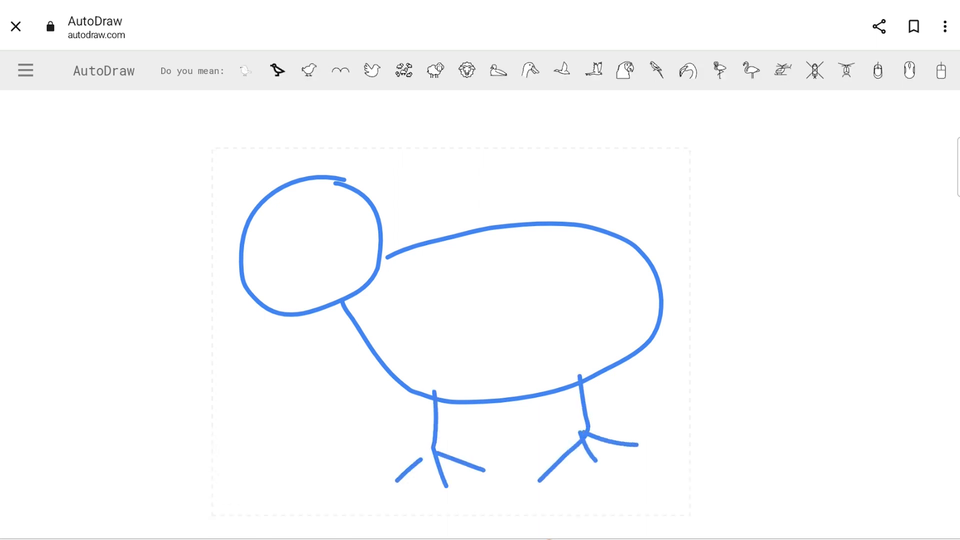
click(309, 70)
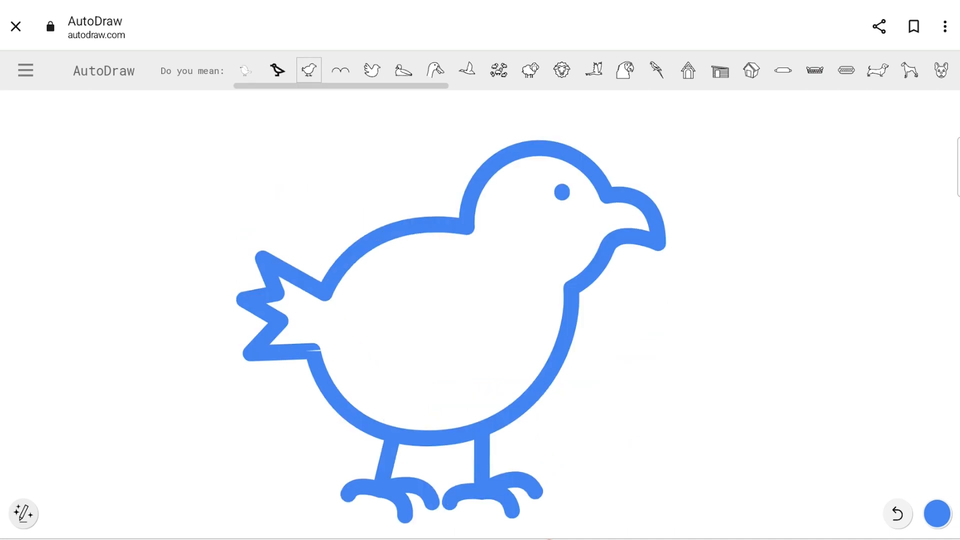
Step: Fill the chick's outline with black and its body with yellow
click(23, 513)
click(23, 441)
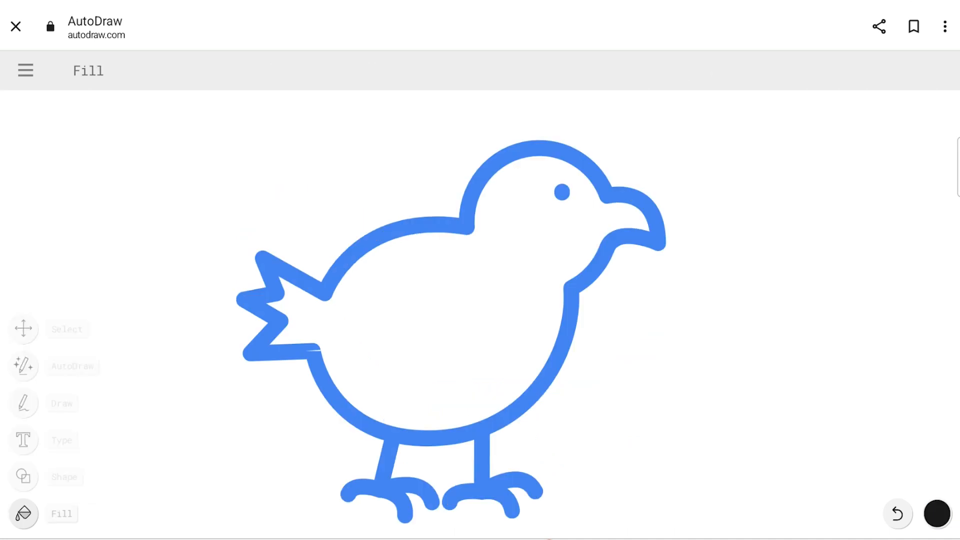
click(427, 438)
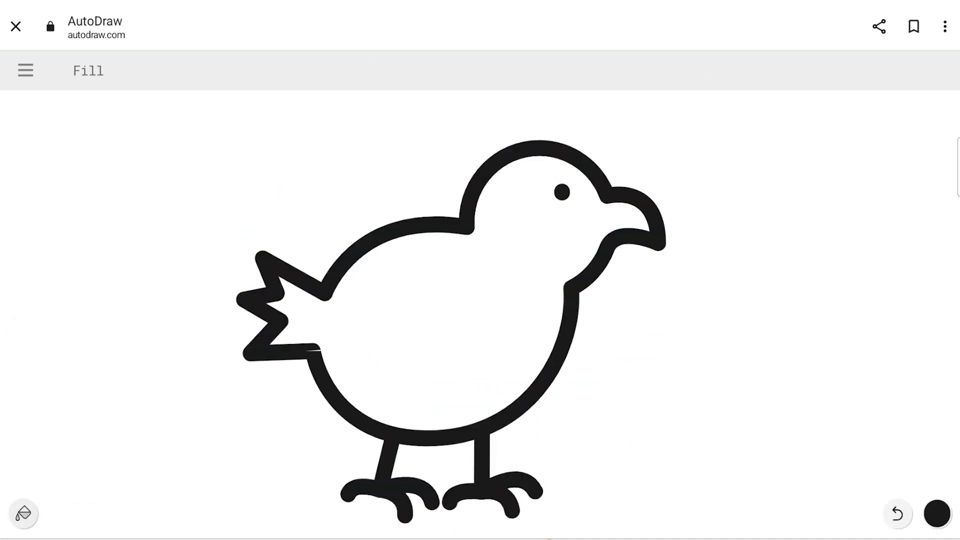
click(937, 513)
click(936, 306)
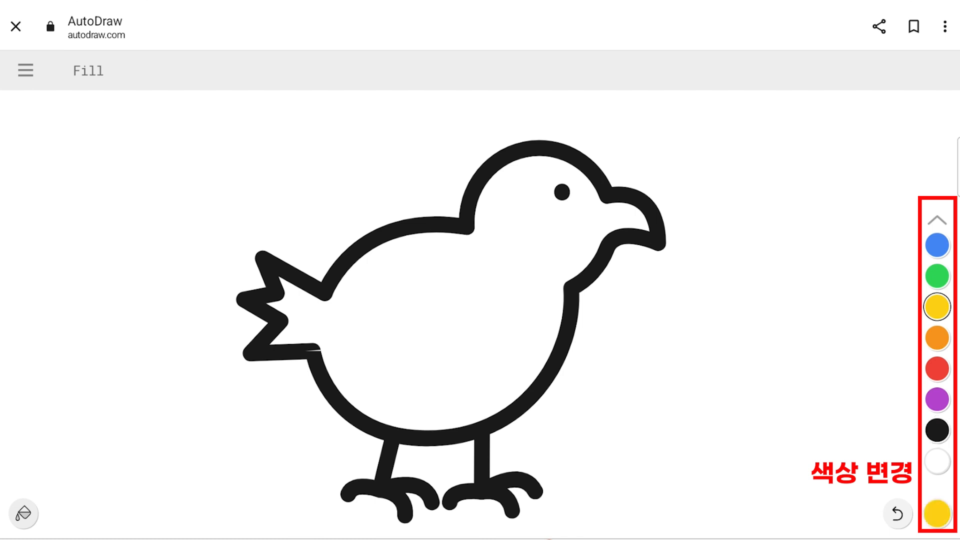
click(440, 320)
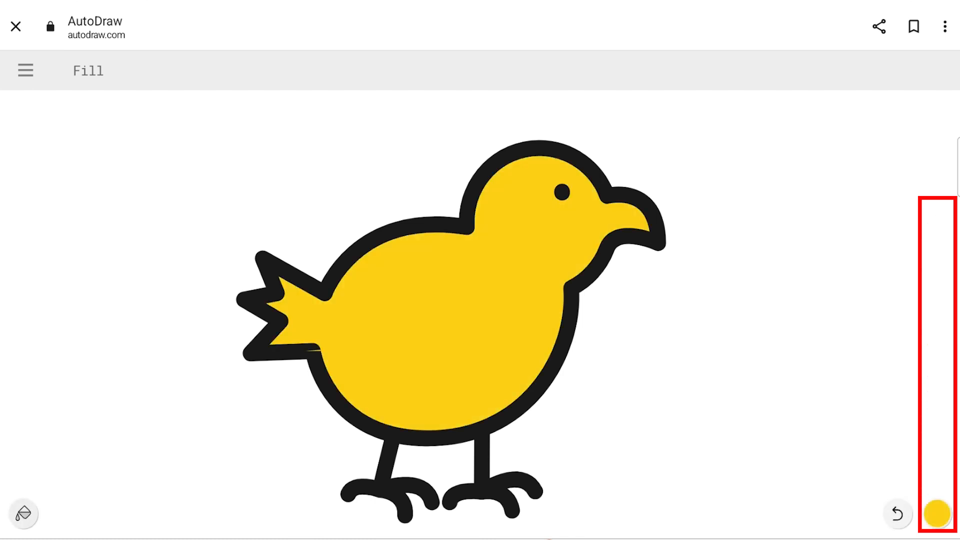
Step: Draw four short yellow freehand lines fanning out in front of the chick's beak
click(23, 513)
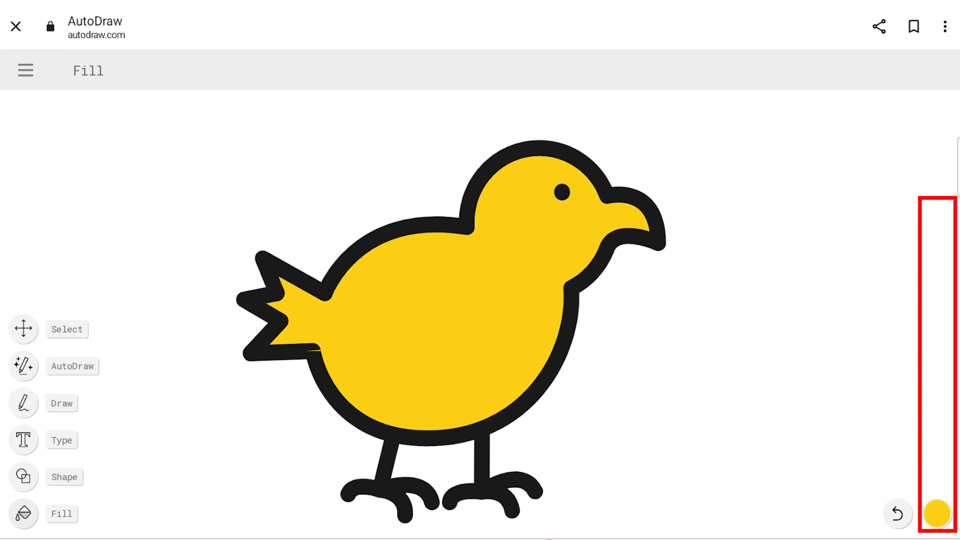
click(24, 403)
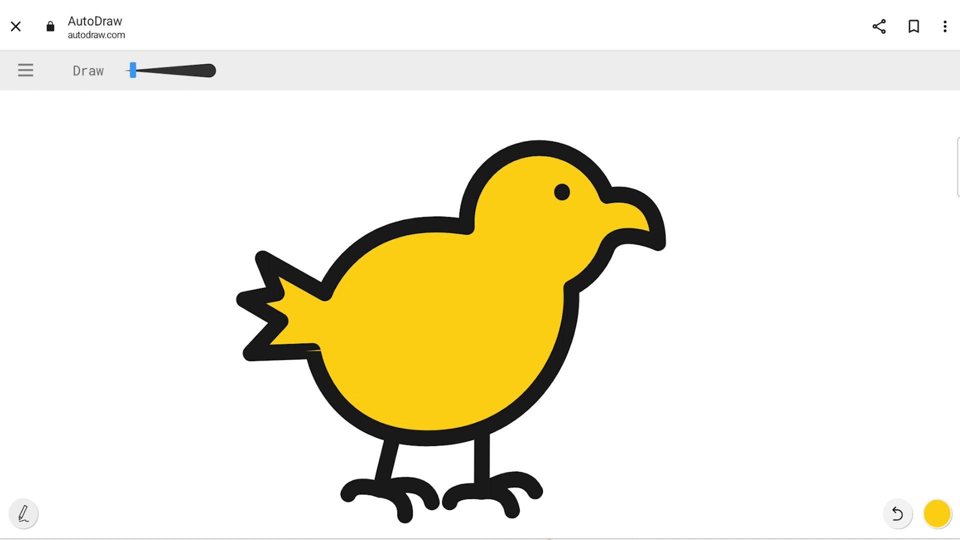
drag(694, 218, 756, 219)
drag(697, 252, 754, 266)
drag(678, 283, 724, 311)
drag(659, 307, 663, 342)
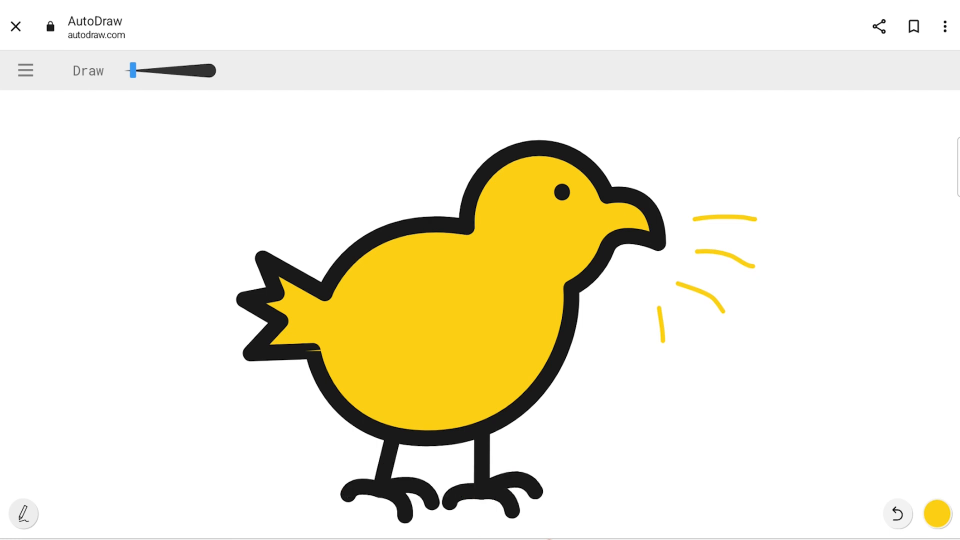
Step: Select the lowest yellow line below the beak and delete it
click(23, 513)
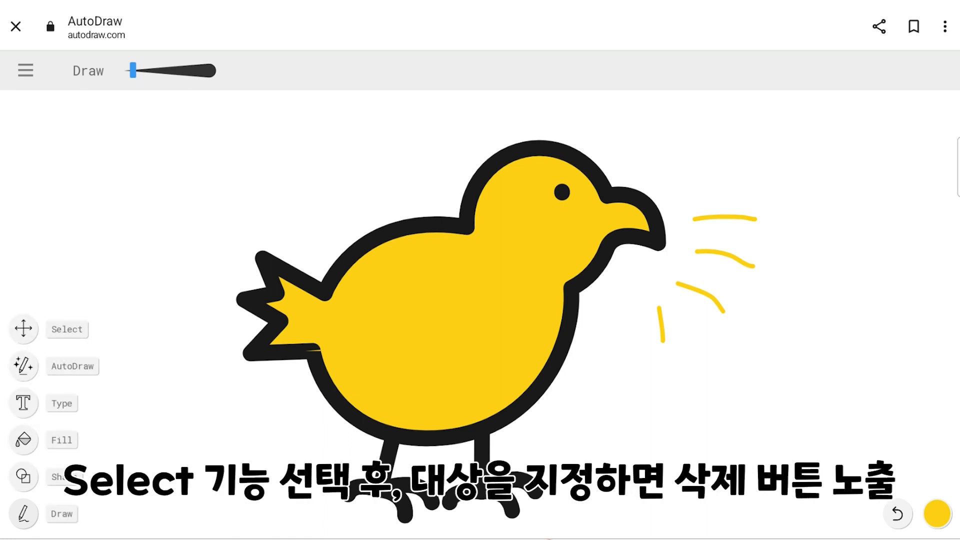
click(23, 328)
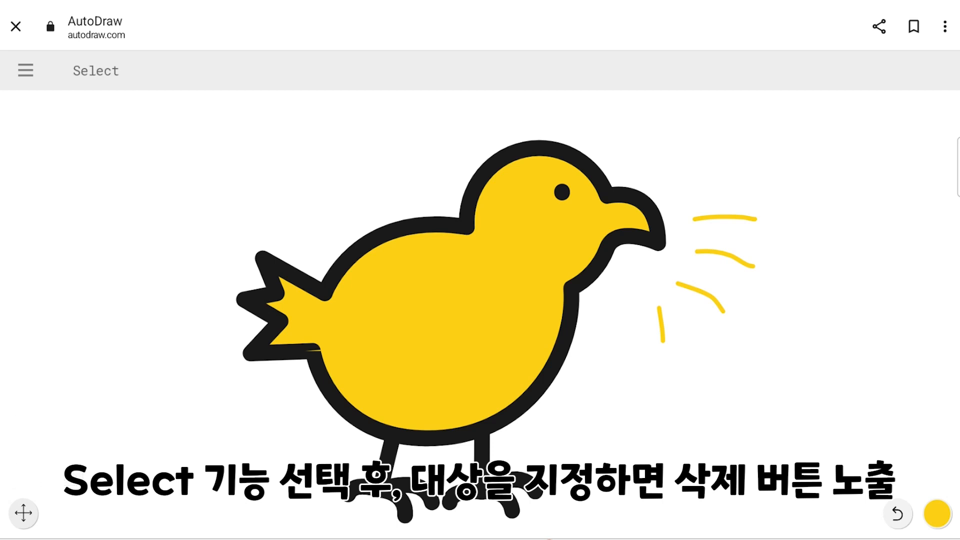
click(661, 325)
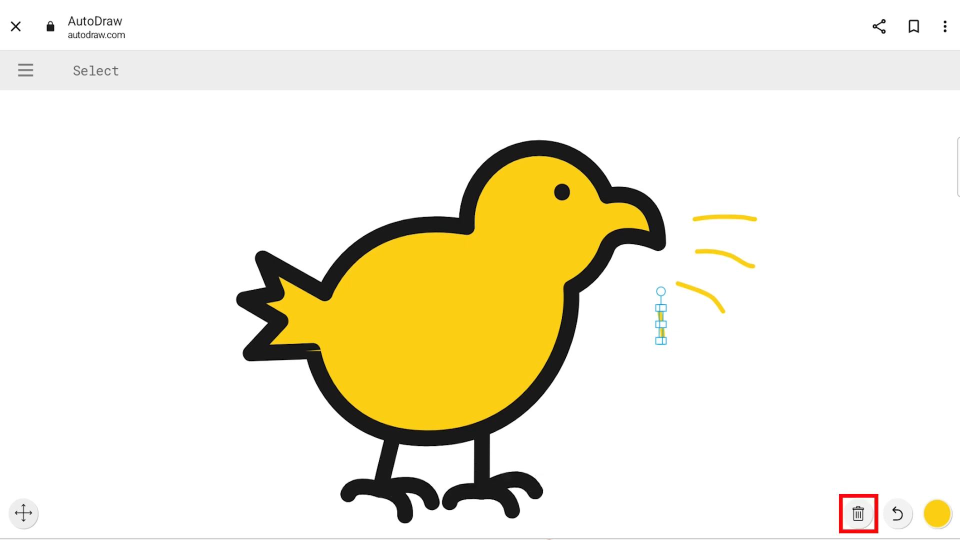
click(858, 514)
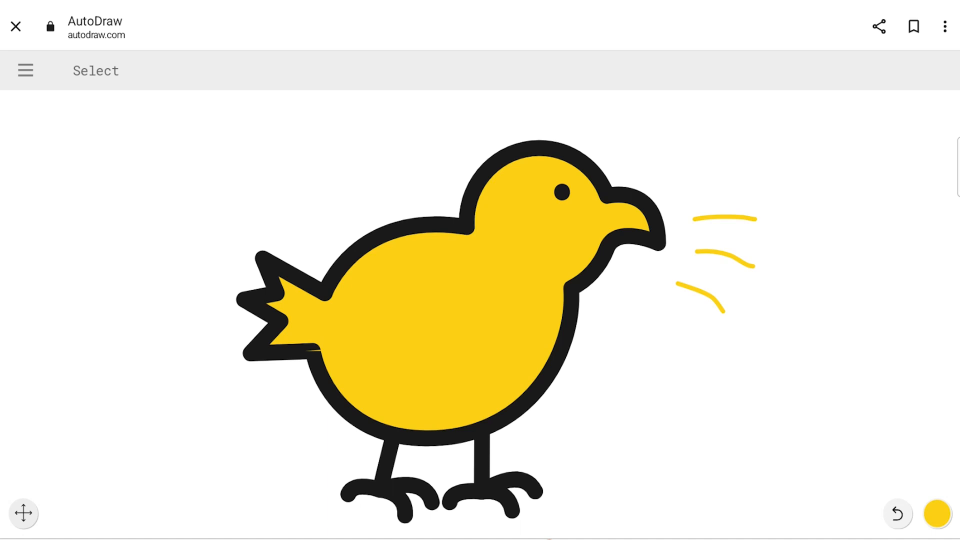
Step: Move the chick slightly upward and mirror it horizontally so it faces the opposite way
click(451, 332)
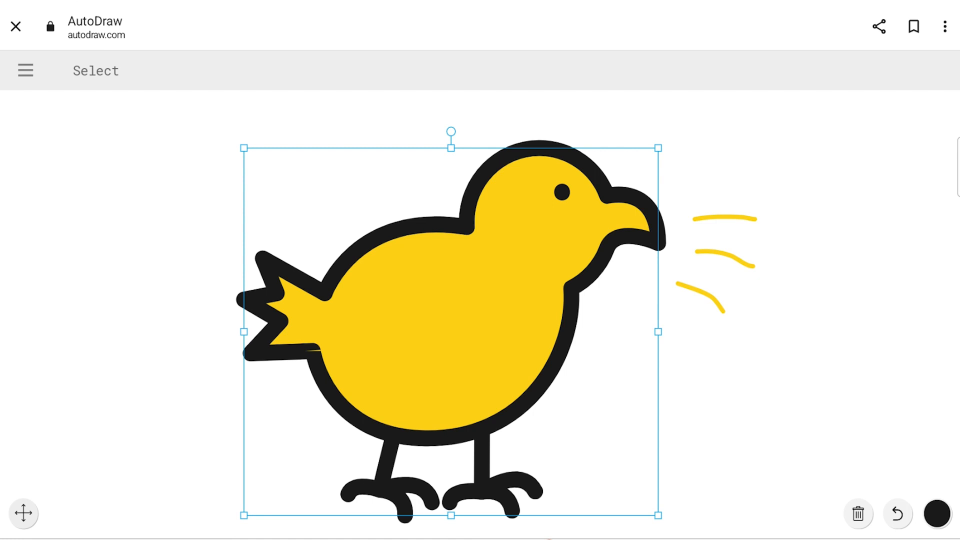
drag(450, 332, 450, 306)
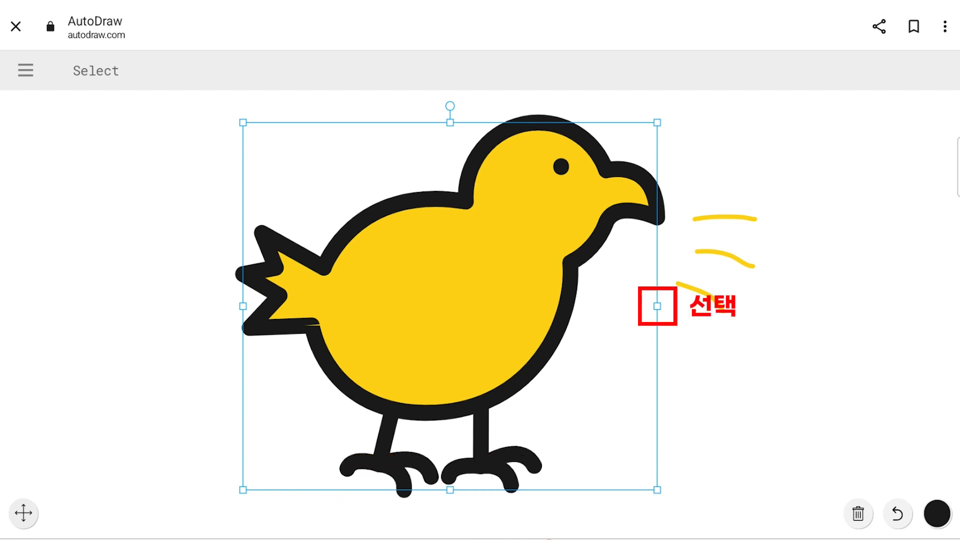
drag(657, 306, 252, 306)
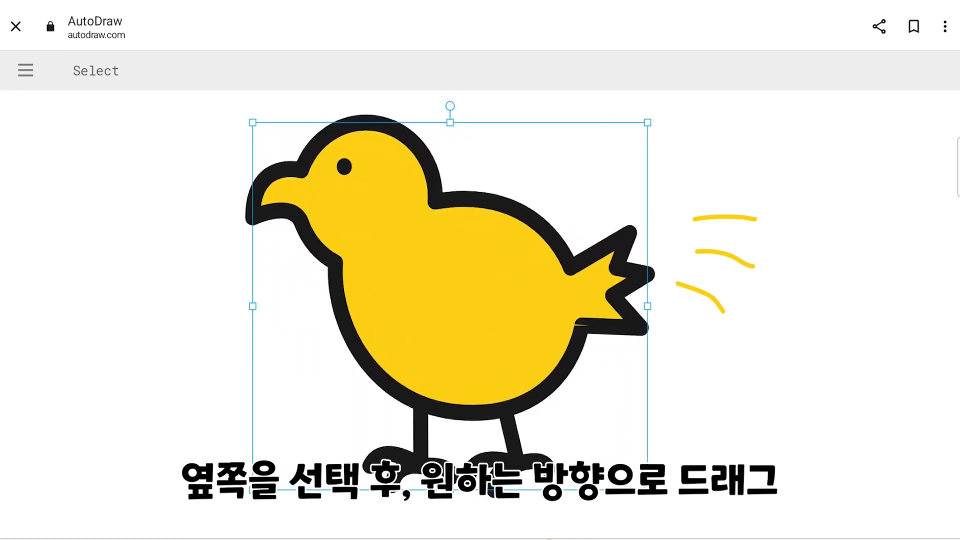
Step: Shrink the mirrored chick slightly and rotate it a few degrees clockwise
mouse_move(648, 489)
mouse_down()
mouse_move(587, 433)
mouse_move(665, 506)
mouse_move(635, 479)
mouse_up()
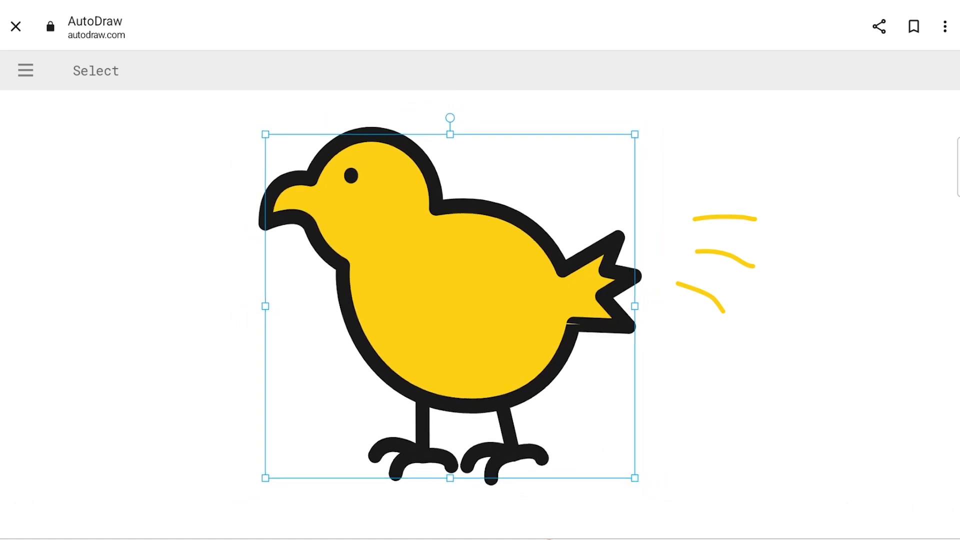
mouse_move(451, 118)
mouse_down()
mouse_move(425, 127)
mouse_move(478, 122)
mouse_move(408, 134)
mouse_move(456, 127)
mouse_up()
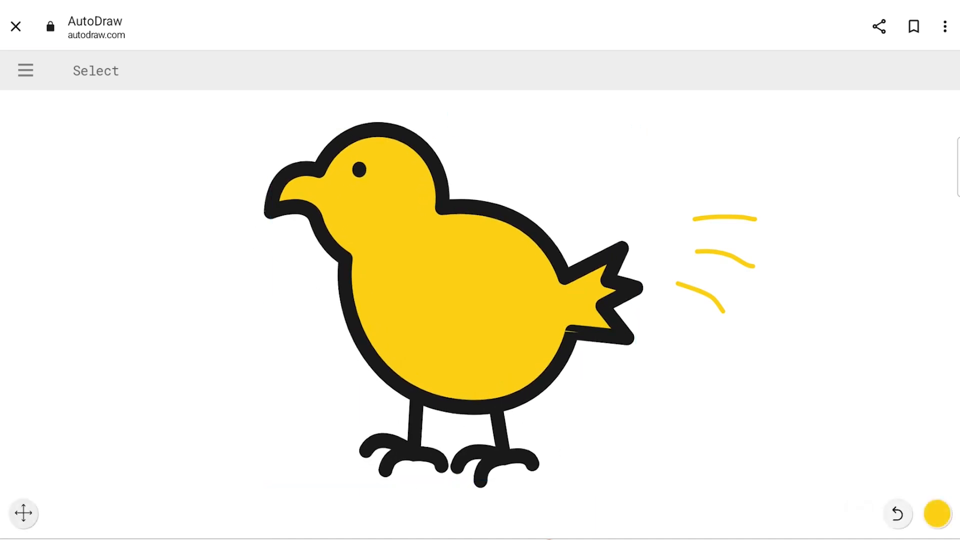
Step: Start over with a blank landscape page
click(26, 70)
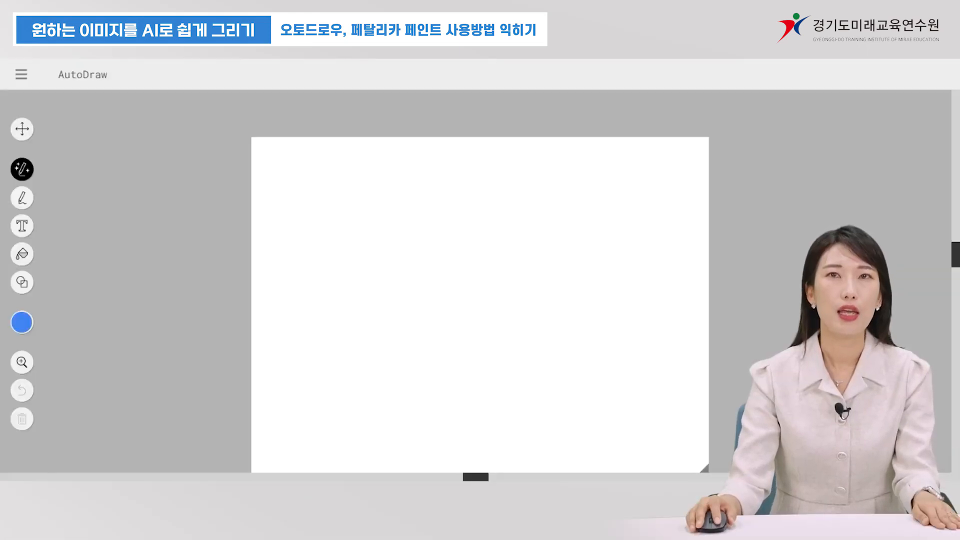
click(22, 75)
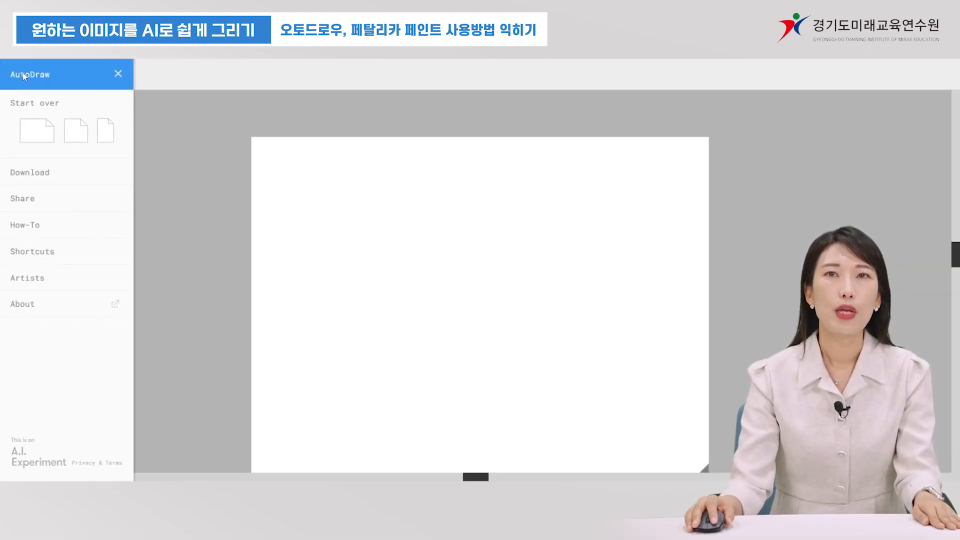
click(43, 143)
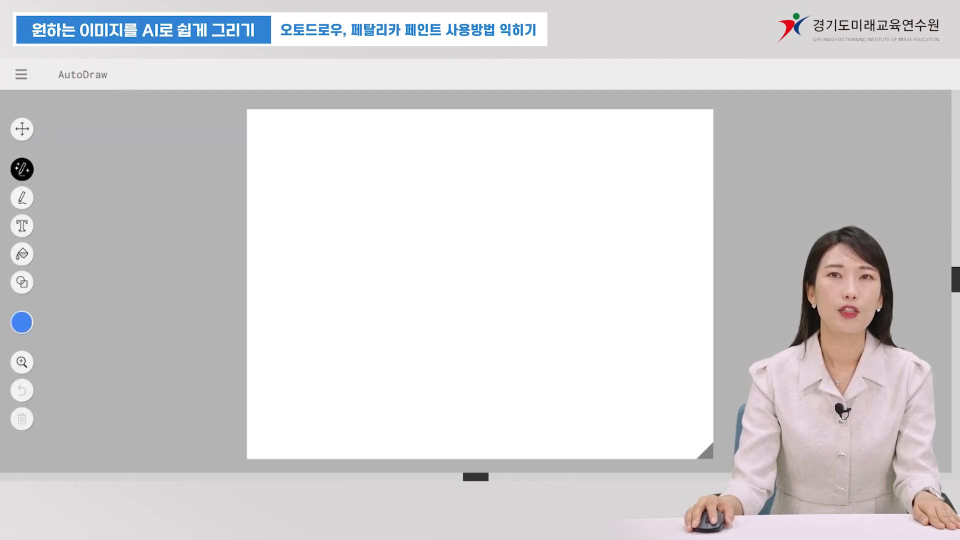
scroll(480, 283, down, 1)
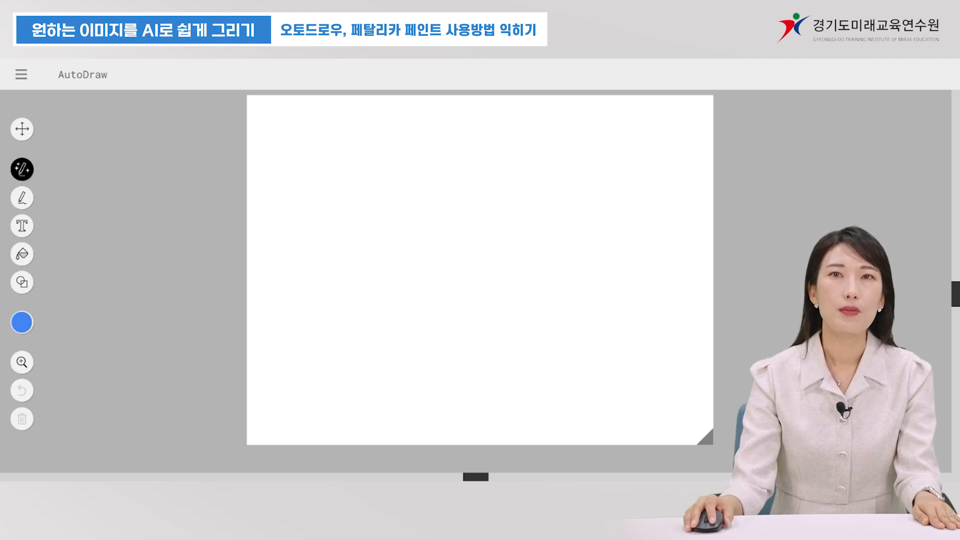
Step: Sketch a simple house with a triangular roof near the page's left edge and replace it with the suggested thatched hut
mouse_move(331, 282)
mouse_down()
mouse_move(278, 320)
mouse_move(365, 323)
mouse_move(325, 281)
mouse_up()
mouse_move(301, 321)
mouse_down()
mouse_move(301, 375)
mouse_move(343, 345)
mouse_move(343, 322)
mouse_up()
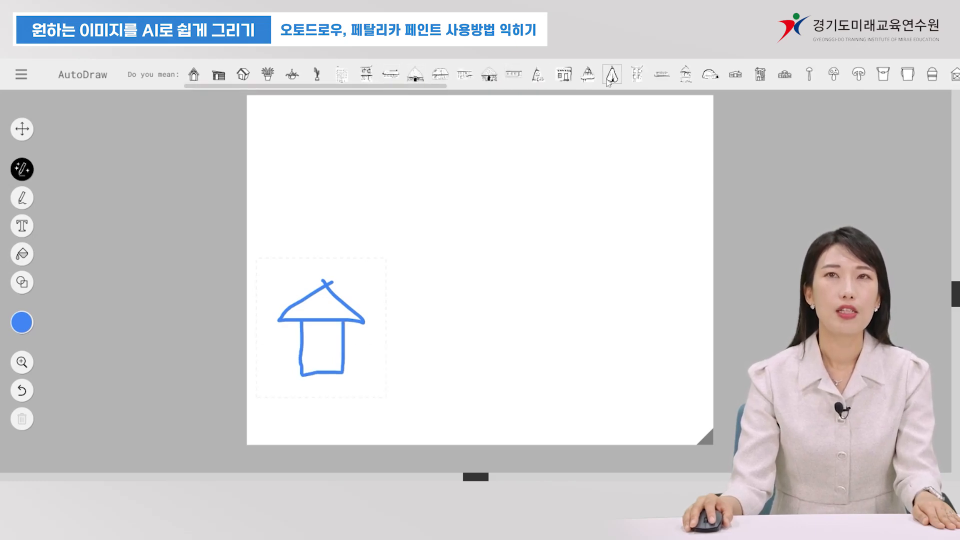
click(490, 76)
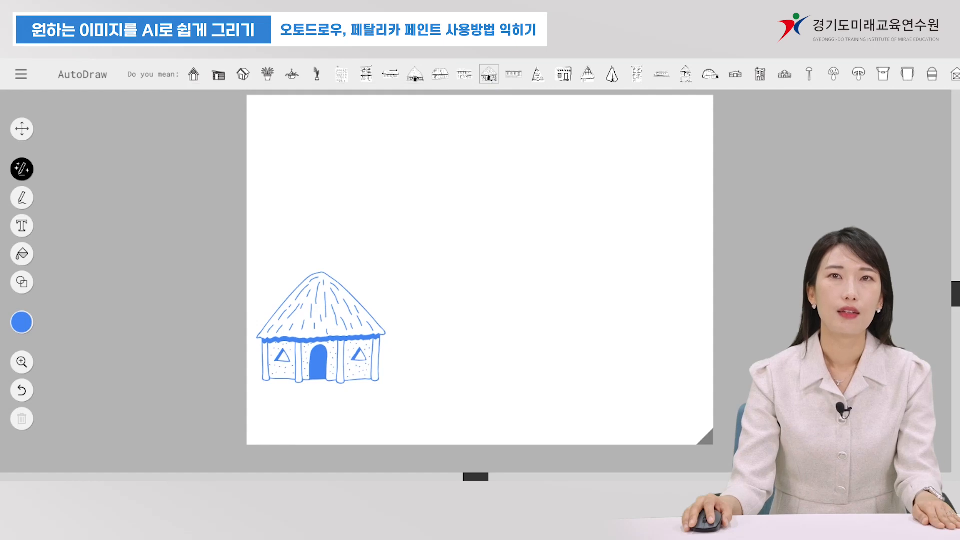
Step: Scale the thatched hut down to about two thirds of its size and move it to the page's lower-left corner
click(22, 129)
click(337, 305)
drag(386, 273, 364, 278)
drag(327, 320, 319, 378)
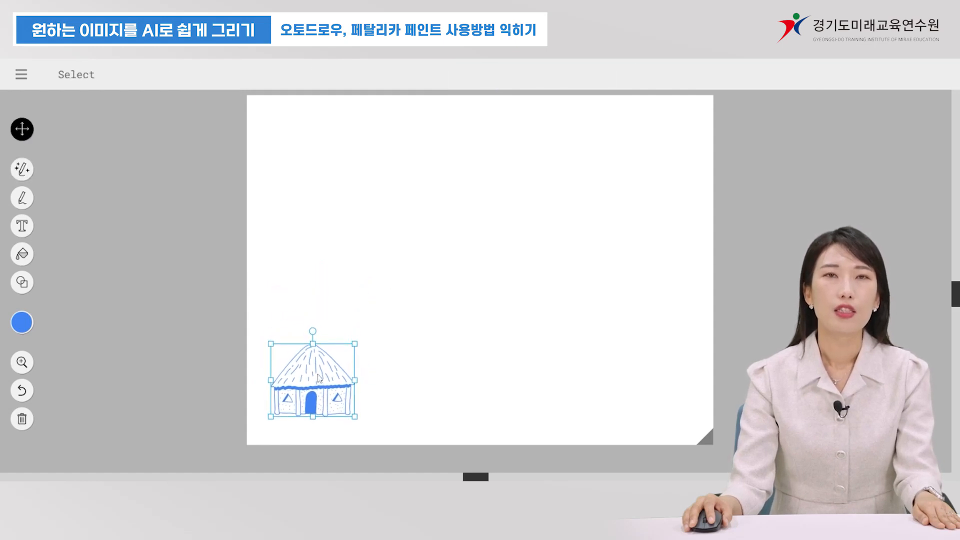
Step: Change the hut's colour to black and return to the AutoDraw tool
click(18, 331)
click(143, 322)
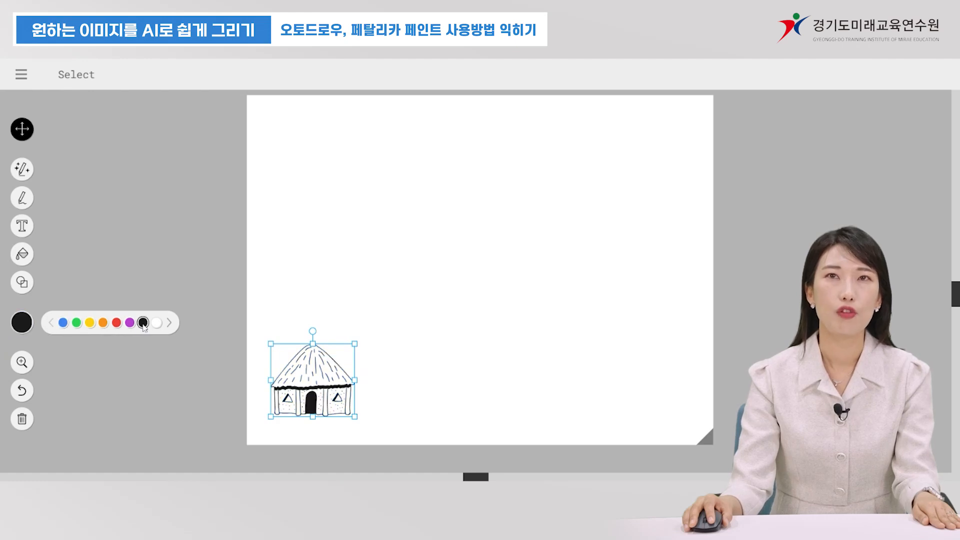
click(22, 170)
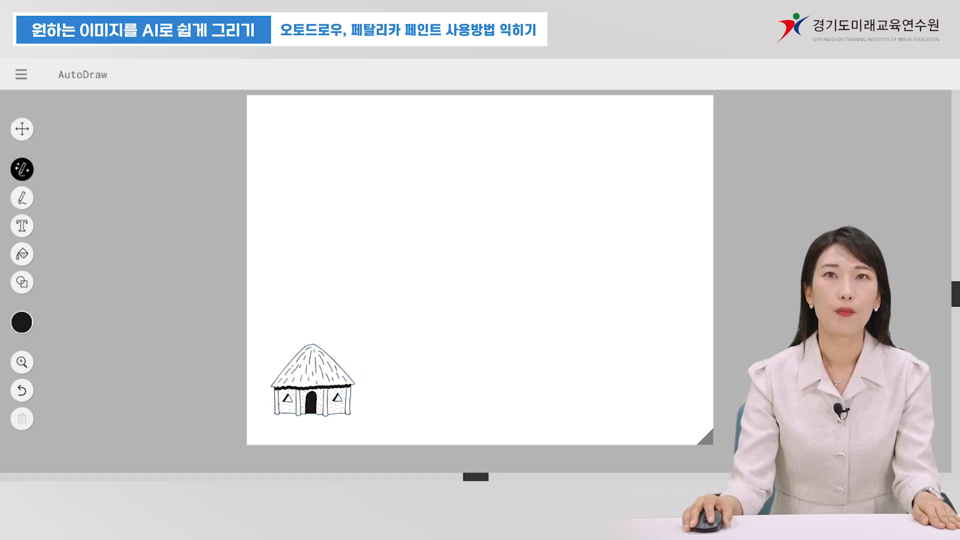
Step: Sketch a simple house with a triangular roof beside the thatched hut and replace it with the suggested two-storey house with a garage
mouse_move(395, 326)
mouse_down()
mouse_move(407, 352)
mouse_move(449, 352)
mouse_move(414, 307)
mouse_up()
mouse_move(392, 356)
mouse_down()
mouse_move(393, 403)
mouse_move(446, 401)
mouse_move(443, 354)
mouse_up()
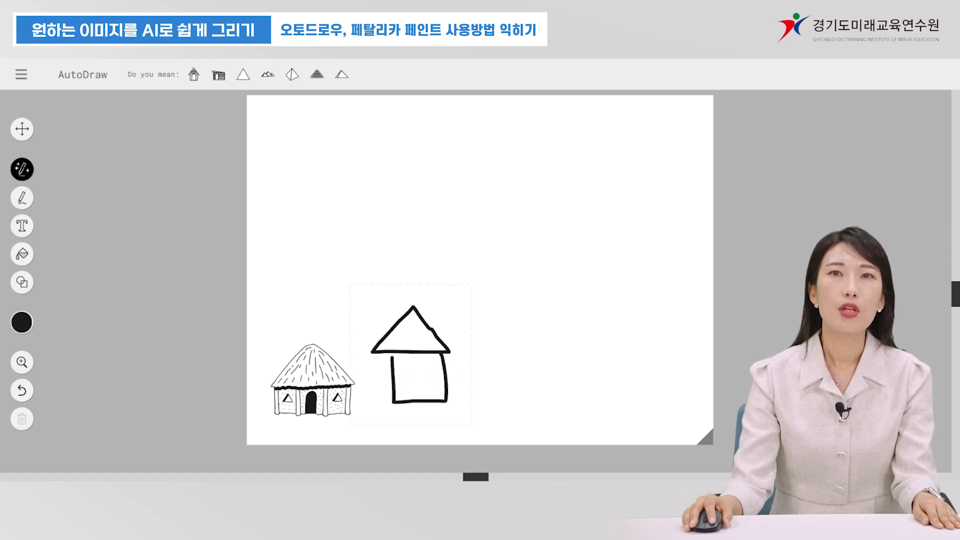
click(464, 74)
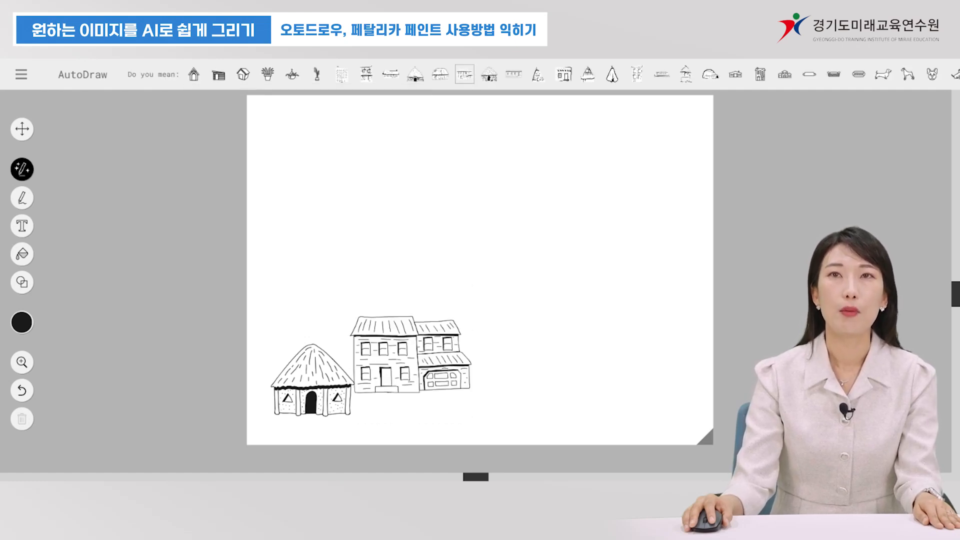
Step: Scale down the garage house and the thatched hut and line them up side by side near the page's lower edge
click(22, 129)
drag(411, 373, 425, 394)
drag(483, 342, 444, 362)
click(324, 385)
drag(354, 345, 348, 350)
drag(399, 382, 390, 378)
Step: Sketch a third triangular-roofed house beyond the garage house and replace it with the suggested two-storey shop building with awnings
click(22, 169)
mouse_move(501, 292)
mouse_down()
mouse_move(460, 325)
mouse_move(543, 331)
mouse_up()
mouse_move(472, 332)
mouse_down()
mouse_move(469, 373)
mouse_move(525, 362)
mouse_move(523, 338)
mouse_up()
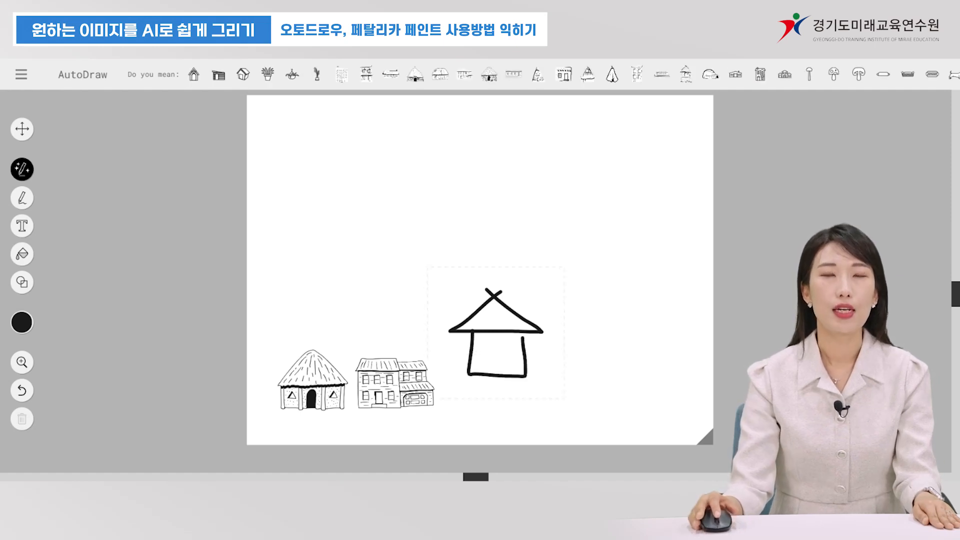
click(373, 80)
Step: Scale down the shop building and move it into the row beside the garage house
click(22, 138)
drag(515, 331, 506, 335)
drag(538, 274, 523, 300)
drag(499, 343, 488, 374)
Step: Sketch a fourth triangular-roofed house above the row and replace it with the suggested tall thatched house with a steep gable
click(22, 170)
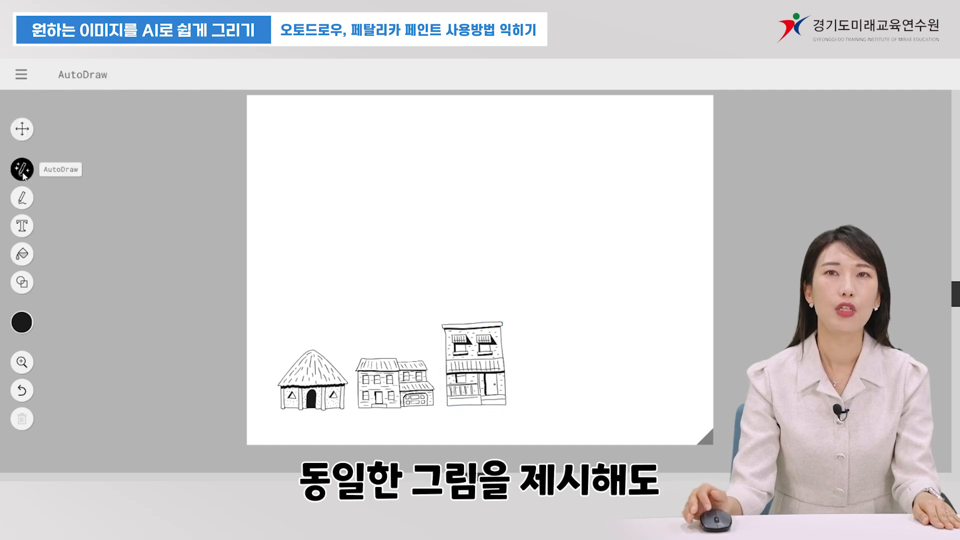
drag(569, 222, 602, 263)
mouse_move(535, 262)
mouse_down()
mouse_move(534, 318)
mouse_move(581, 311)
mouse_move(584, 261)
mouse_up()
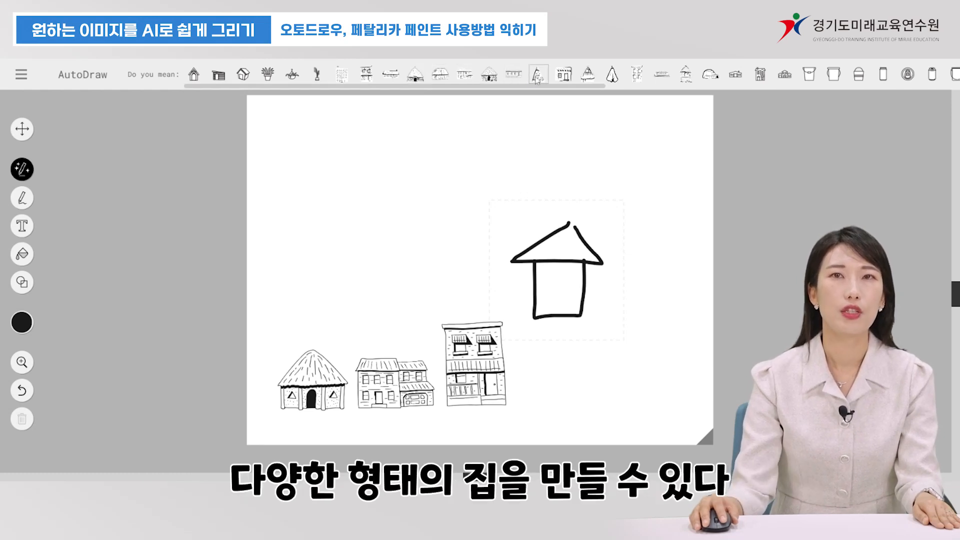
click(593, 80)
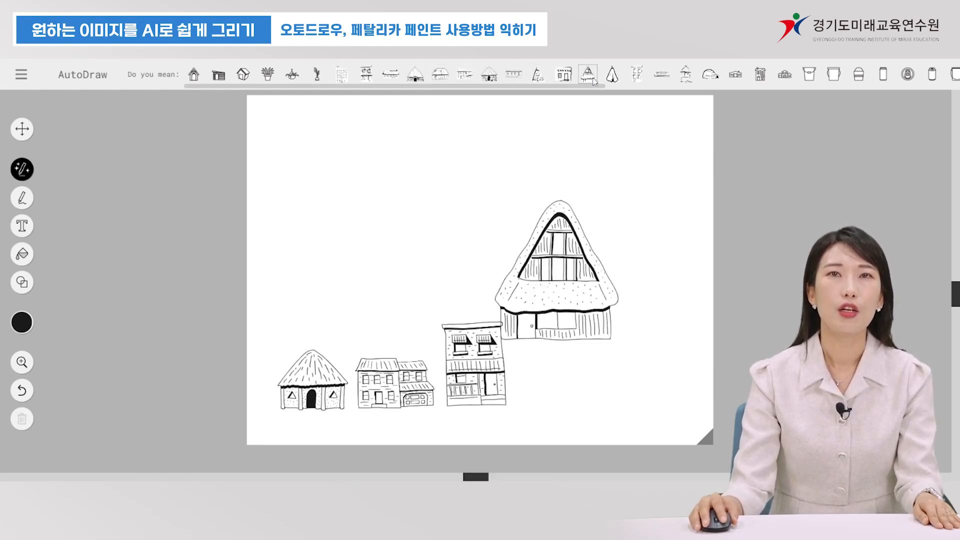
Step: Scale down the steep-gabled house, place it at the end of the row, and shift the shop building slightly towards it
click(22, 130)
click(579, 300)
drag(618, 202, 600, 220)
drag(572, 272, 580, 364)
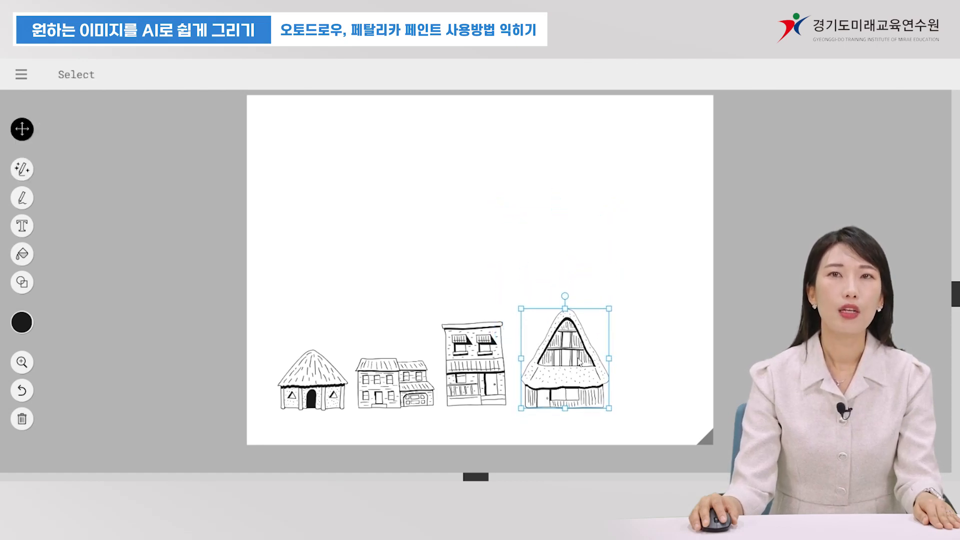
mouse_move(608, 313)
mouse_down()
mouse_move(560, 361)
mouse_move(572, 358)
mouse_up()
drag(486, 365, 500, 367)
Step: Sketch a fifth house, try several suggested houses, and place the wide thatched cottage scaled down at the end of the row
click(20, 168)
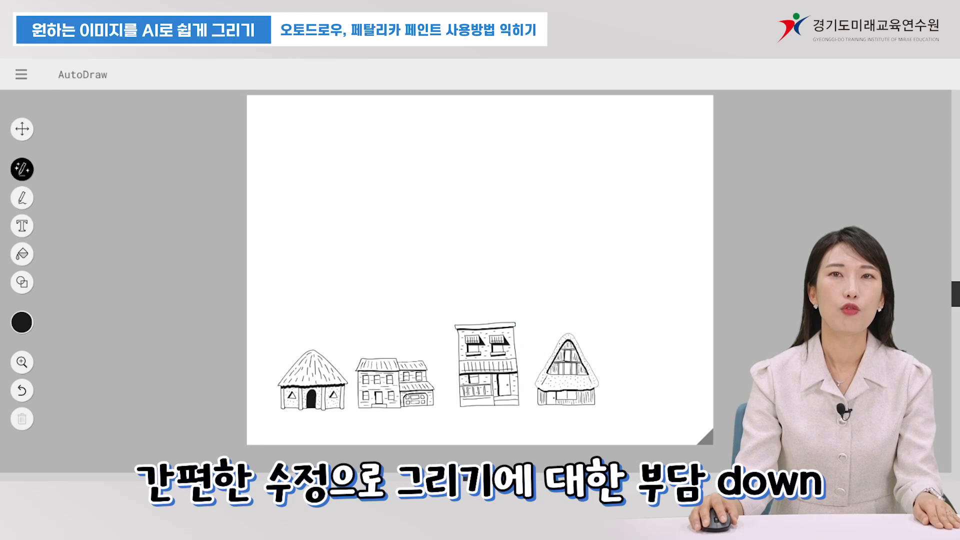
mouse_move(589, 196)
mouse_down()
mouse_move(570, 238)
mouse_move(612, 210)
mouse_move(589, 197)
mouse_up()
mouse_move(546, 240)
mouse_down()
mouse_move(545, 292)
mouse_move(617, 292)
mouse_move(618, 236)
mouse_up()
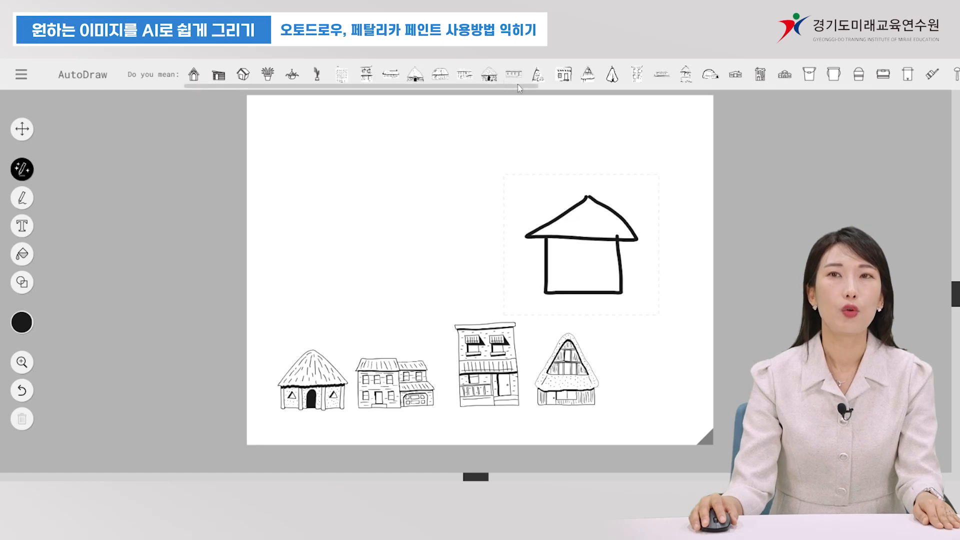
click(567, 79)
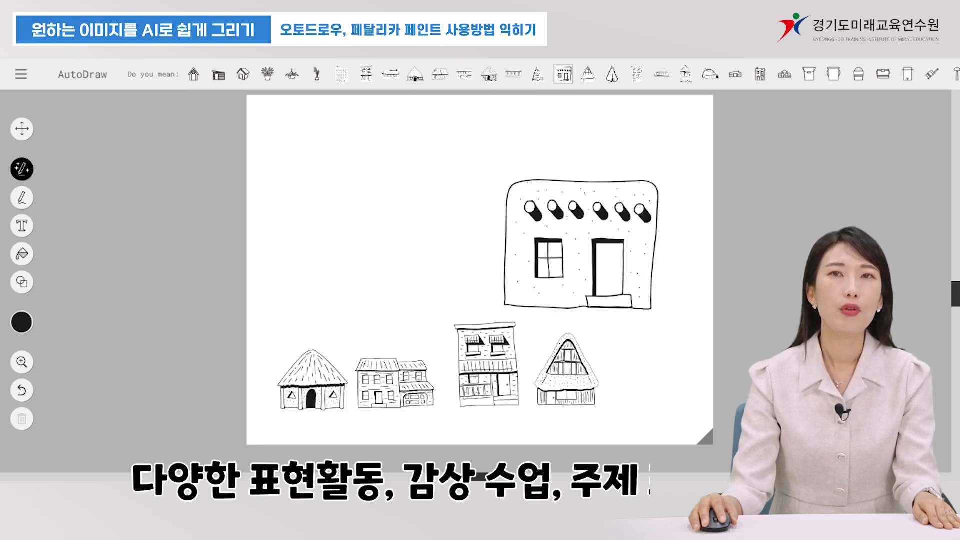
click(513, 79)
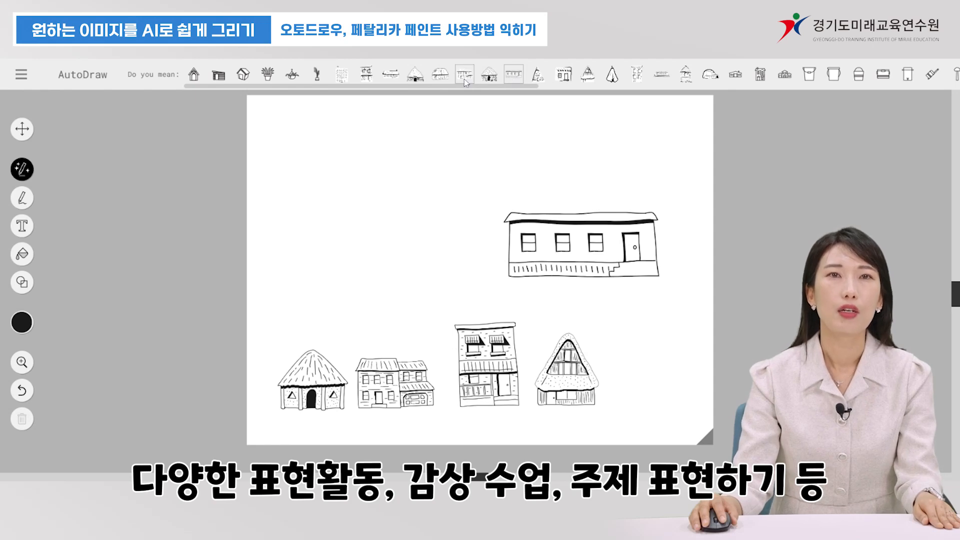
click(397, 79)
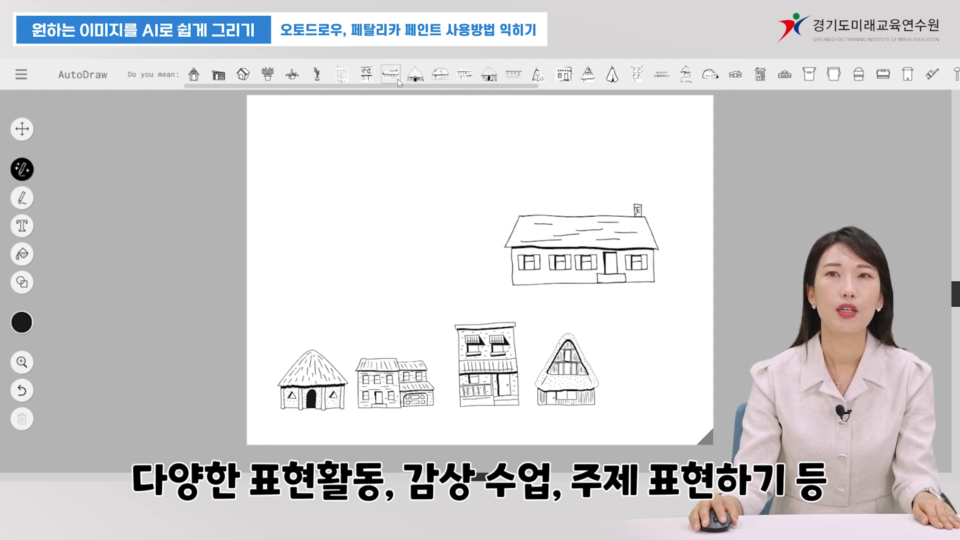
click(341, 84)
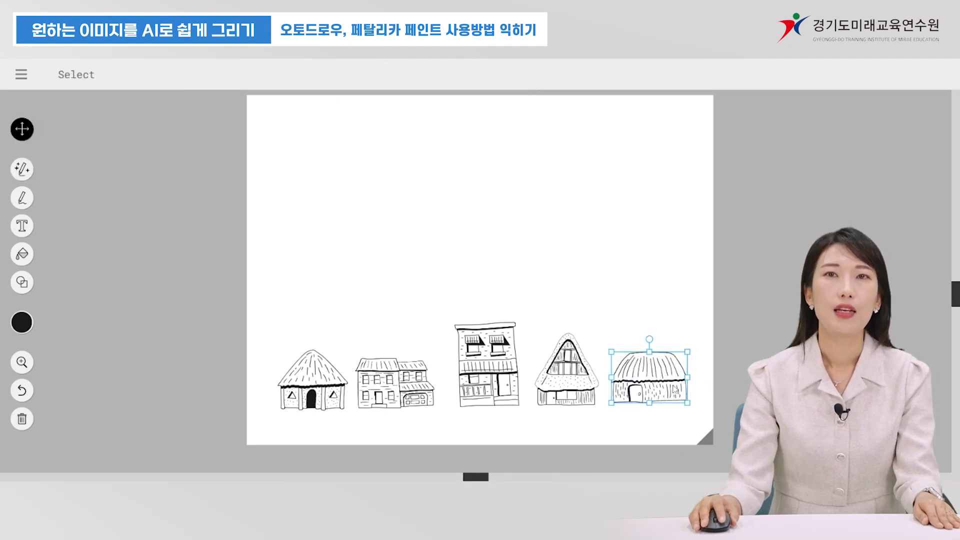
Step: Sketch a crescent moon in the page's upper-left area and replace it with the suggested thin-lined crescent
click(22, 169)
mouse_move(346, 135)
mouse_down()
mouse_move(297, 172)
mouse_move(299, 206)
mouse_move(363, 217)
mouse_move(339, 146)
mouse_up()
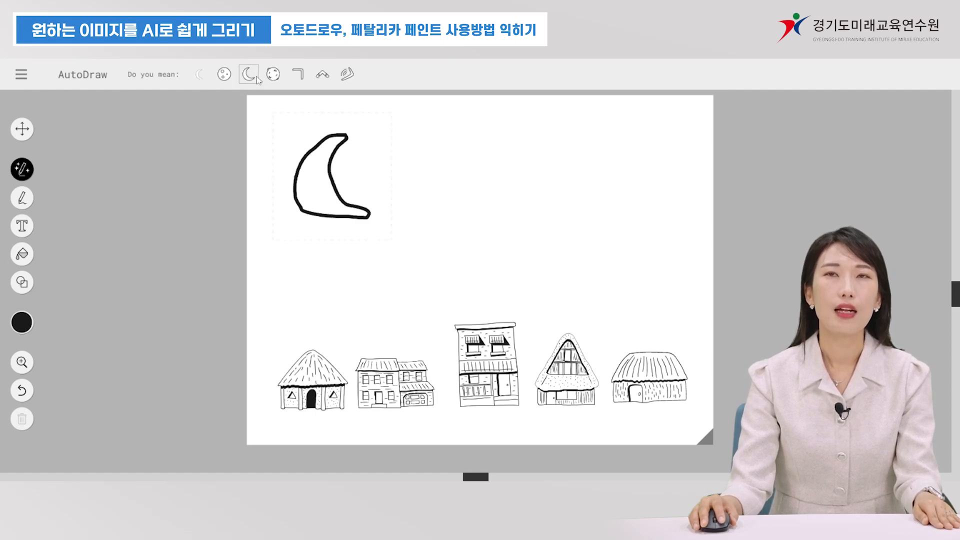
click(255, 76)
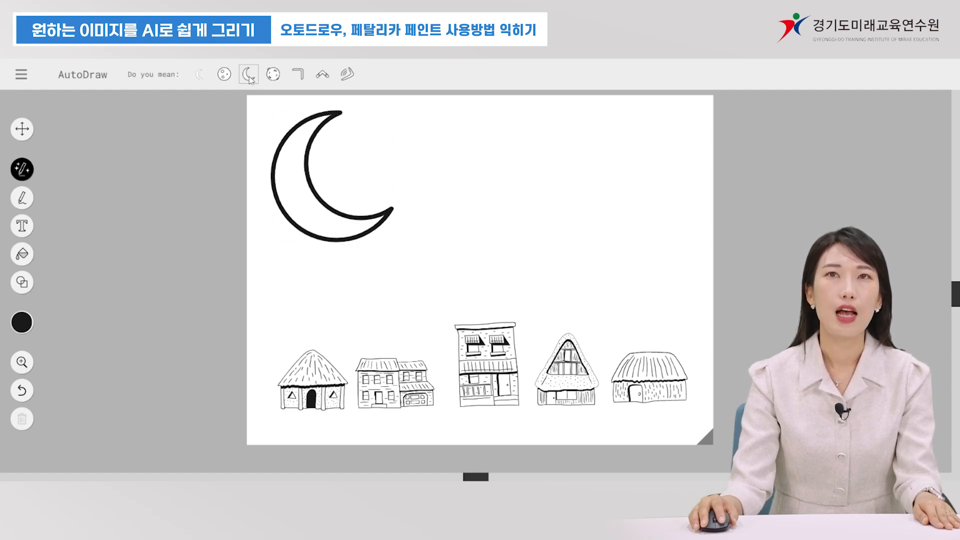
click(200, 75)
Step: Scale the crescent moon down to about two thirds of its size and tilt it slightly
click(22, 129)
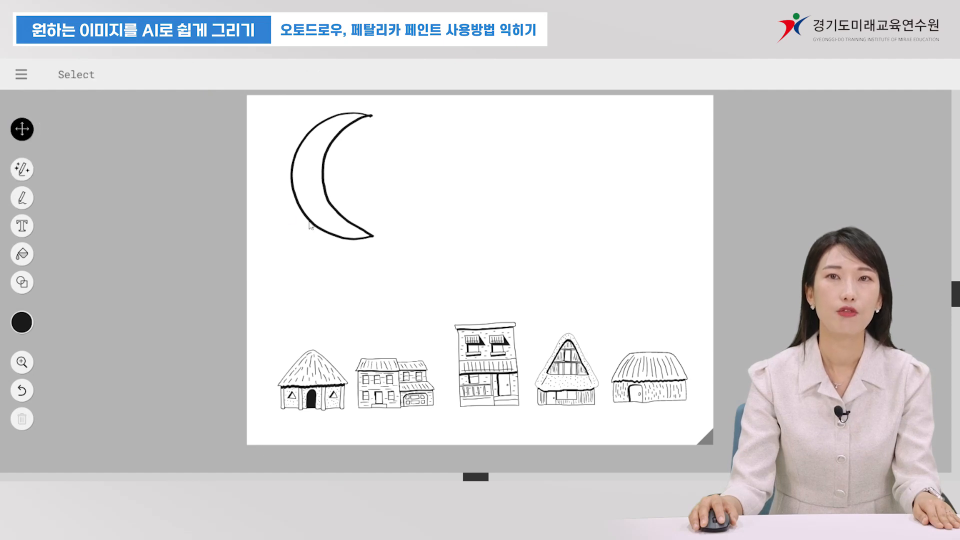
click(350, 236)
drag(374, 240, 315, 126)
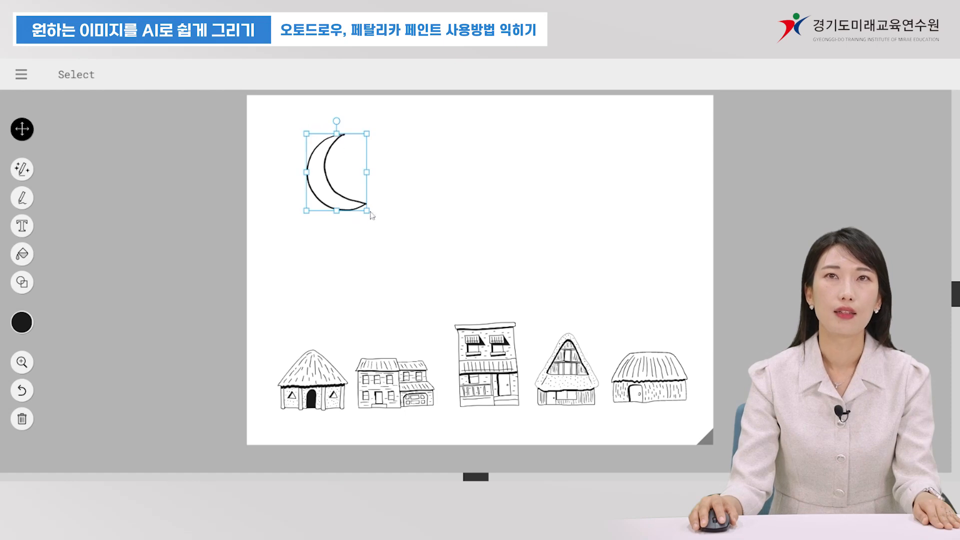
Step: Sketch a five-pointed star beside the moon and replace it with the suggested thin-lined star
click(22, 169)
drag(432, 149, 434, 168)
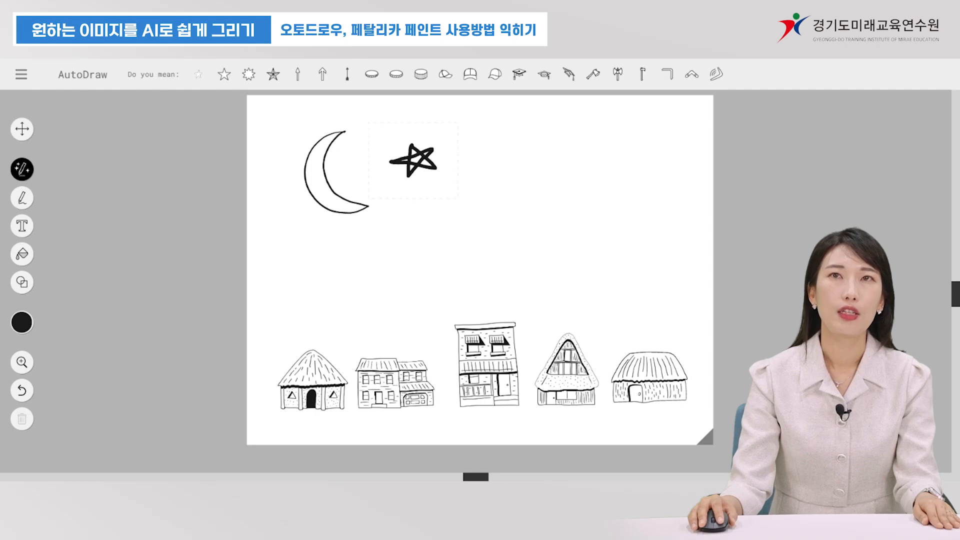
click(224, 75)
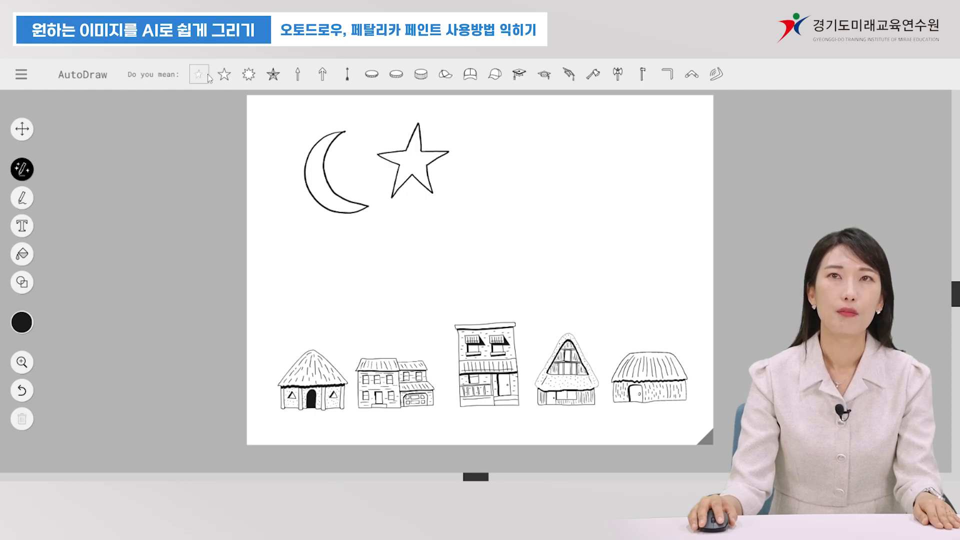
click(200, 76)
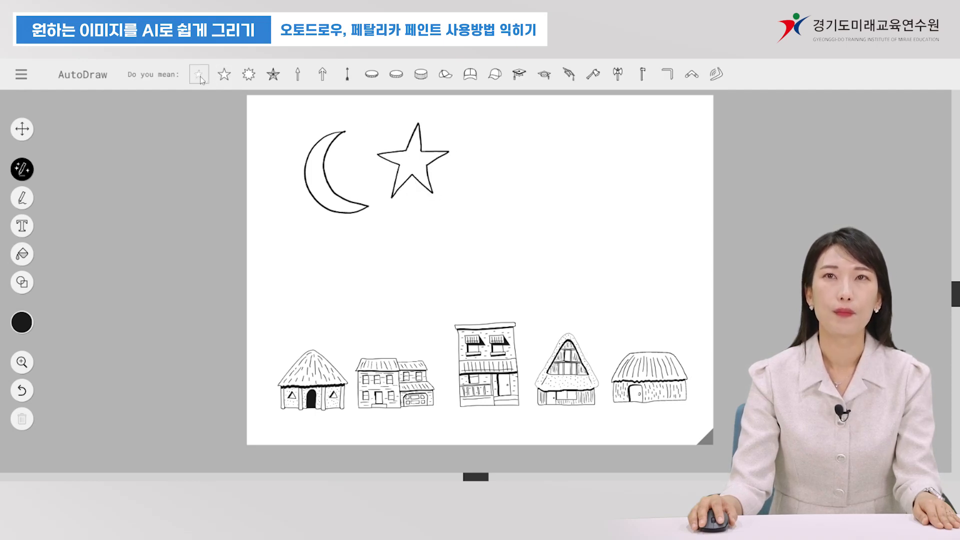
Step: Scale the star down to less than half its size and move it a little farther from the moon
click(22, 129)
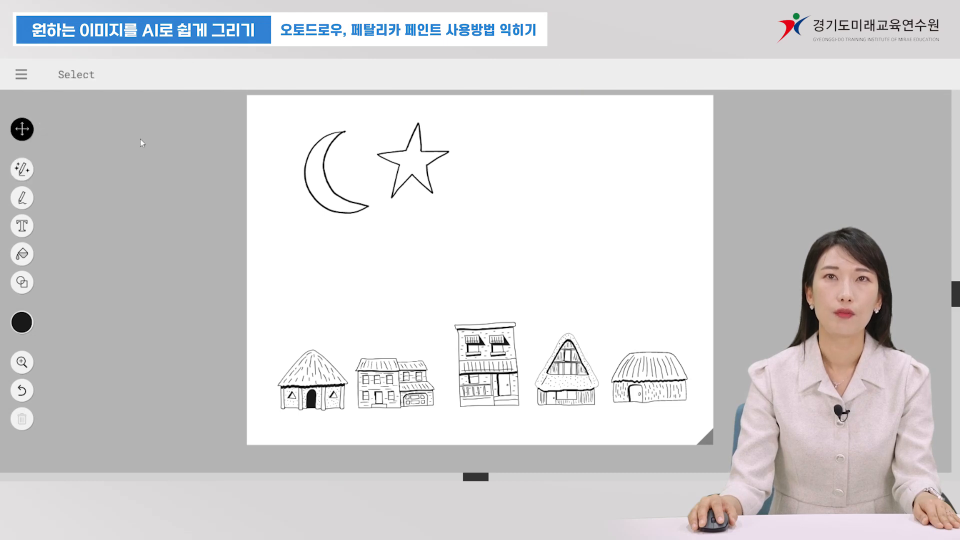
click(424, 185)
mouse_move(450, 201)
mouse_down()
mouse_move(431, 177)
mouse_move(444, 159)
mouse_up()
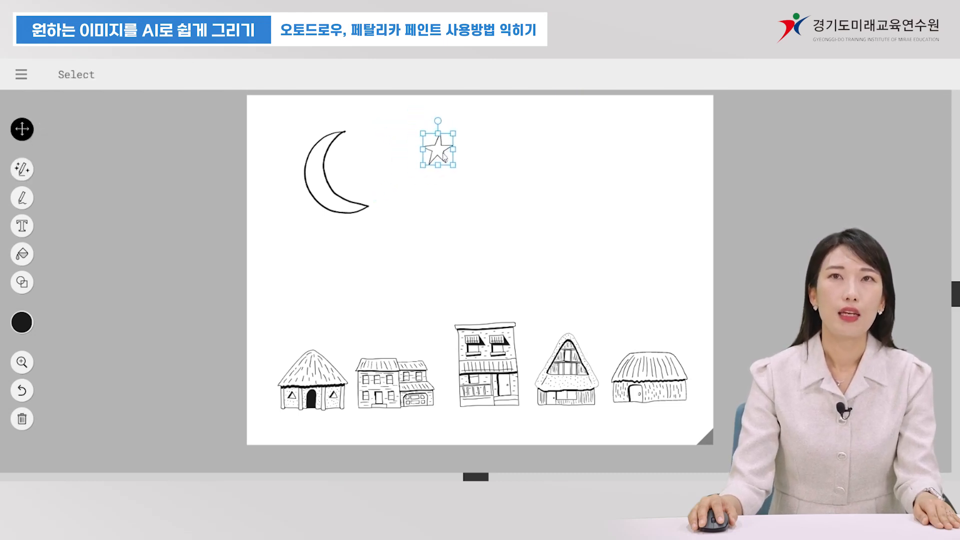
Step: Copy the small star and paste duplicates, placing one below it and one farther along the sky
click(22, 169)
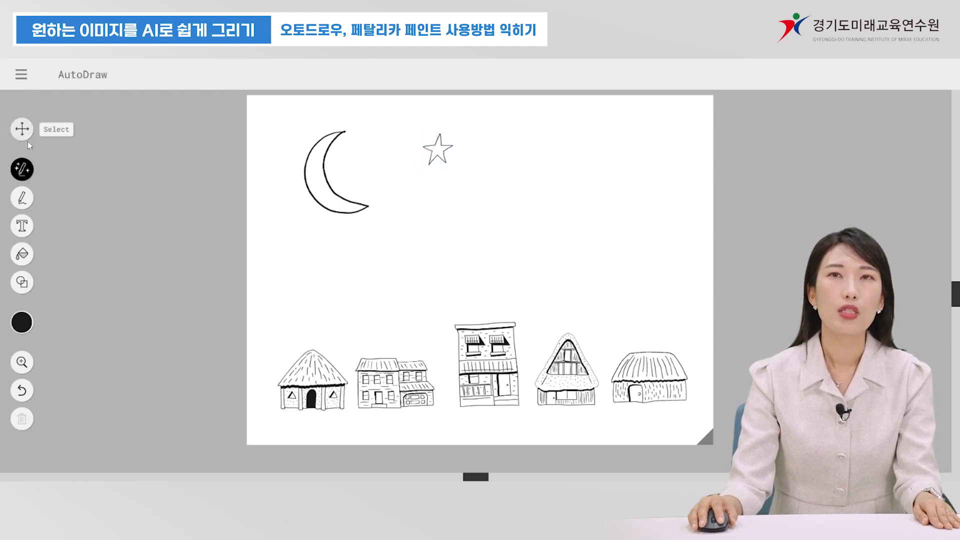
click(23, 131)
click(435, 146)
key(ctrl+c)
key(ctrl+v)
drag(450, 176, 468, 229)
key(ctrl+v)
drag(458, 160, 515, 159)
key(ctrl+v)
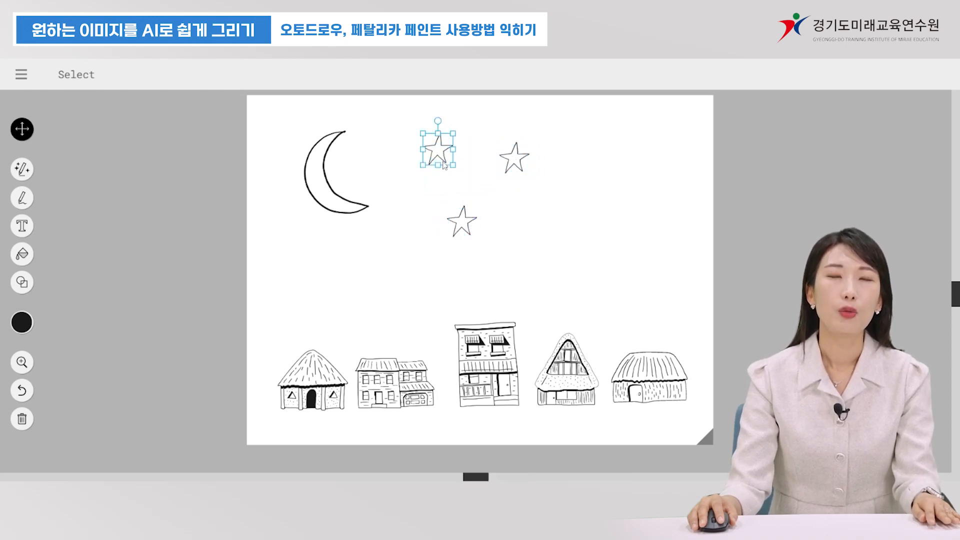
Step: Shrink the star nearest the moon and the star below it to vary their sizes
drag(453, 166, 447, 170)
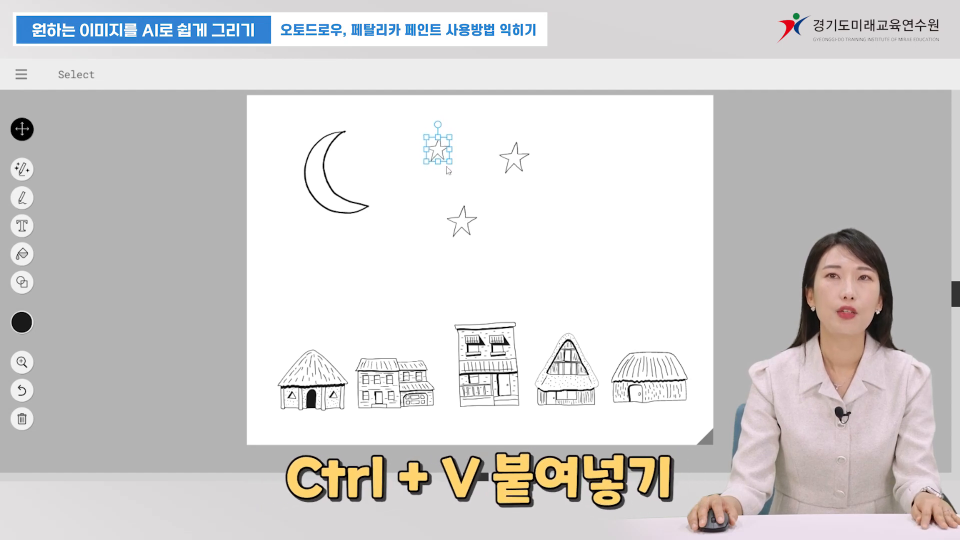
click(470, 218)
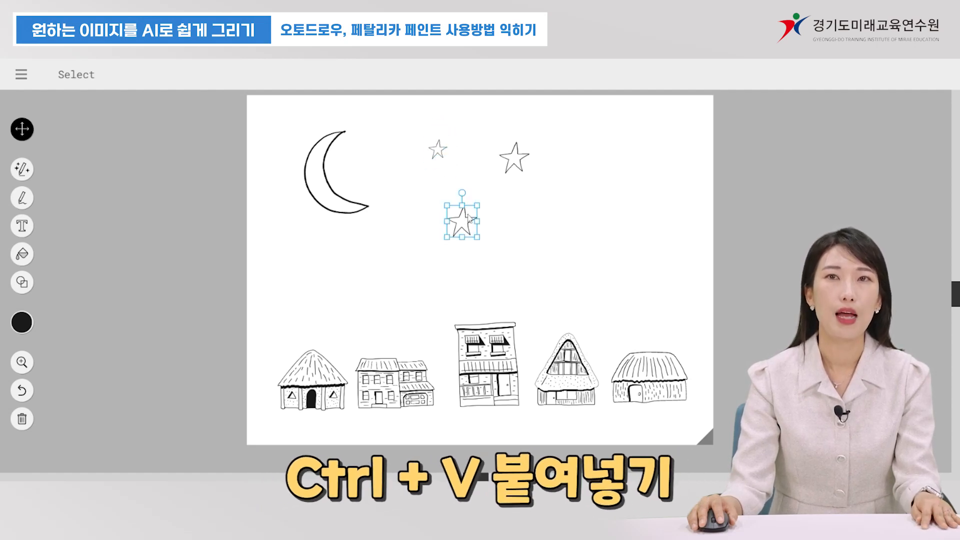
drag(447, 205, 456, 212)
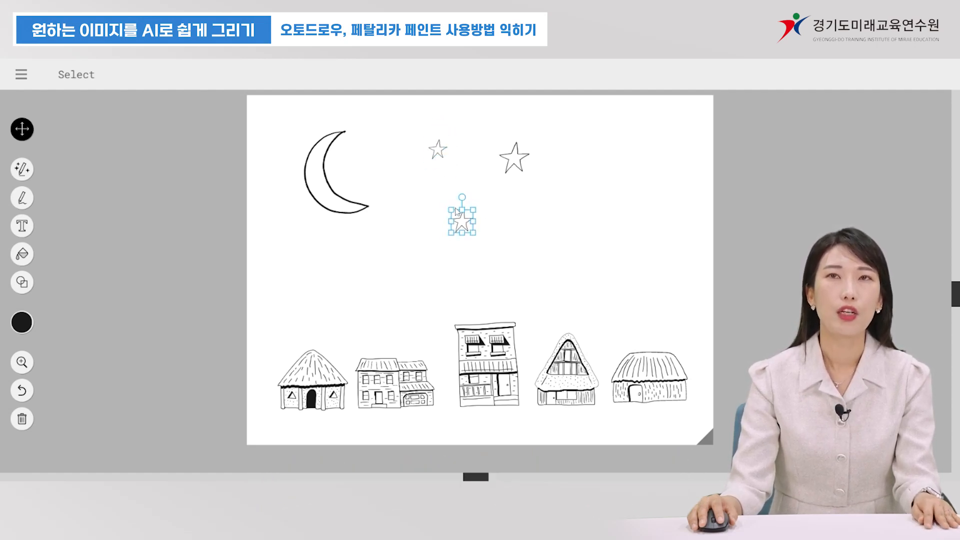
Step: Paste three more small stars and spread them across the right half of the sky
click(528, 156)
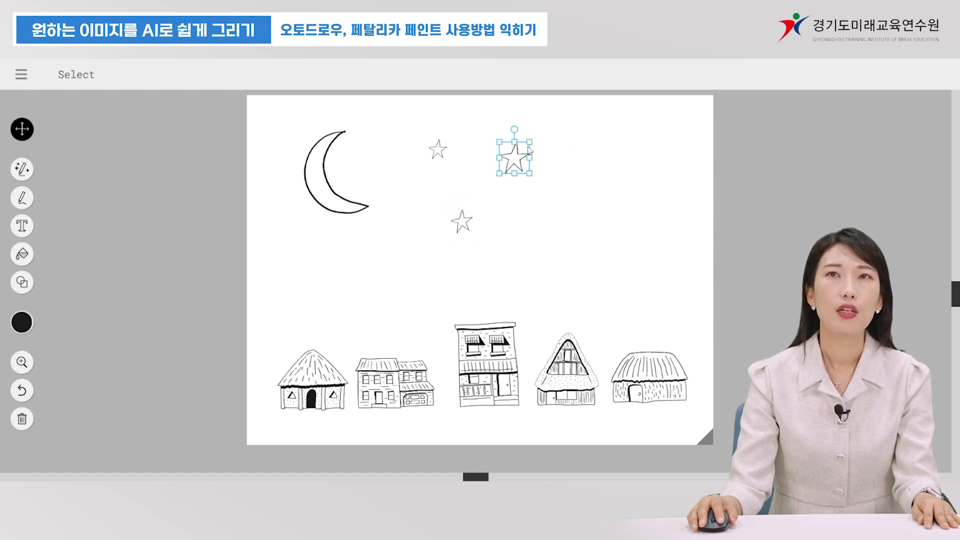
key(ctrl+v)
drag(655, 253, 656, 263)
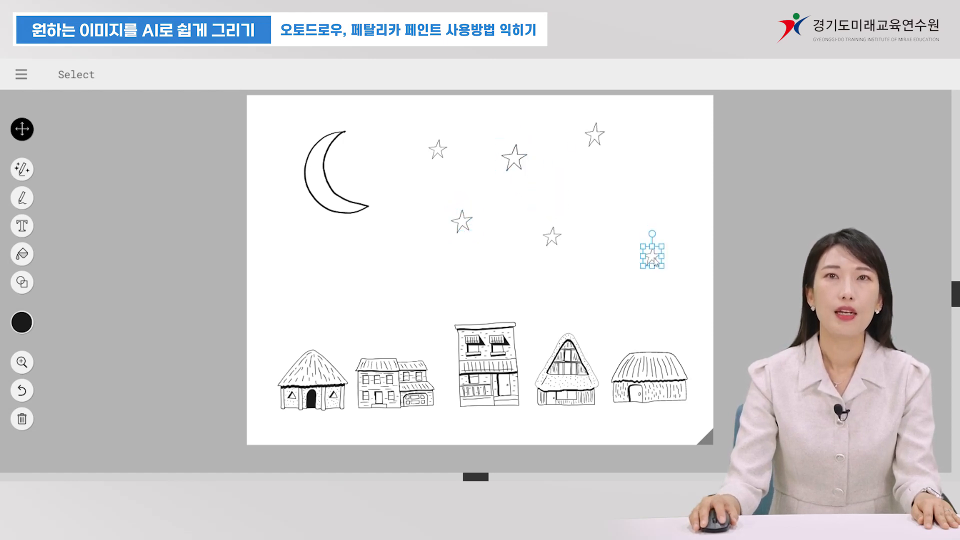
Step: Add the text "starry night" to the sky just below the largest star
click(22, 226)
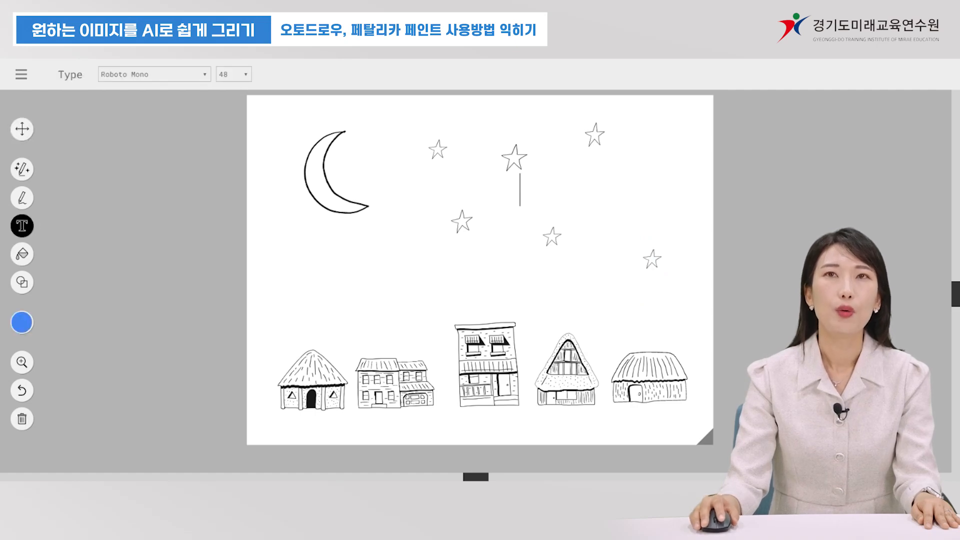
click(520, 193)
text(starr)
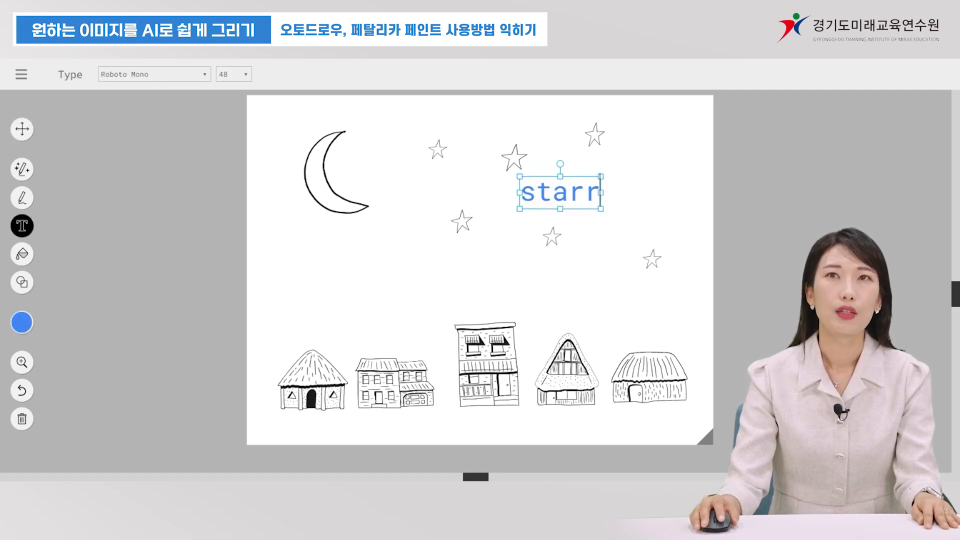
text(y night)
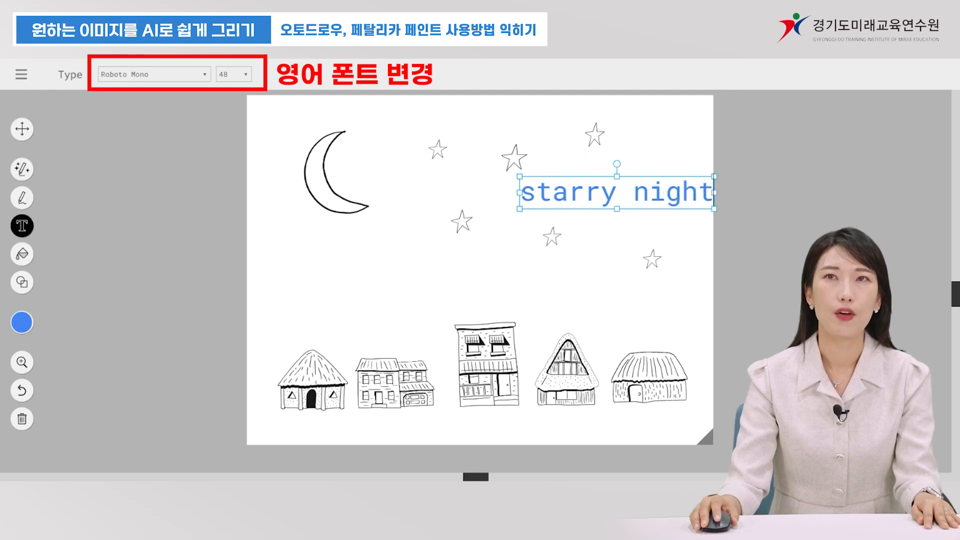
Step: Try the fonts Archivo Black and Pacifico on the "starry night" text and set it to UnifrakturCook
click(203, 83)
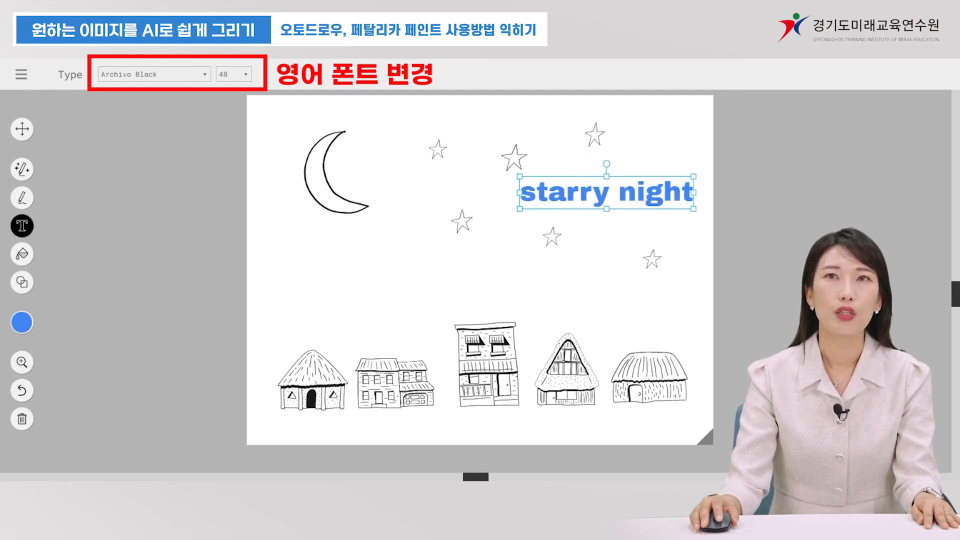
click(165, 157)
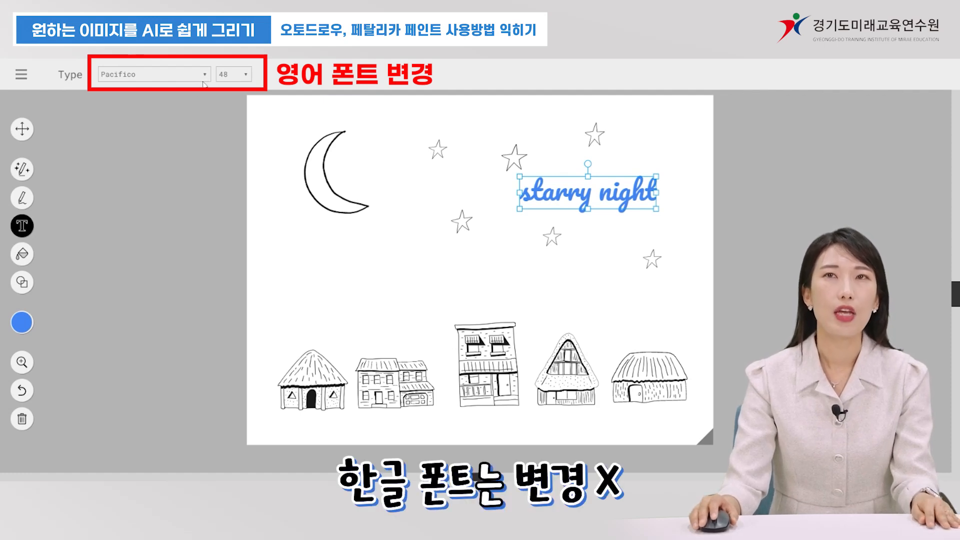
click(173, 169)
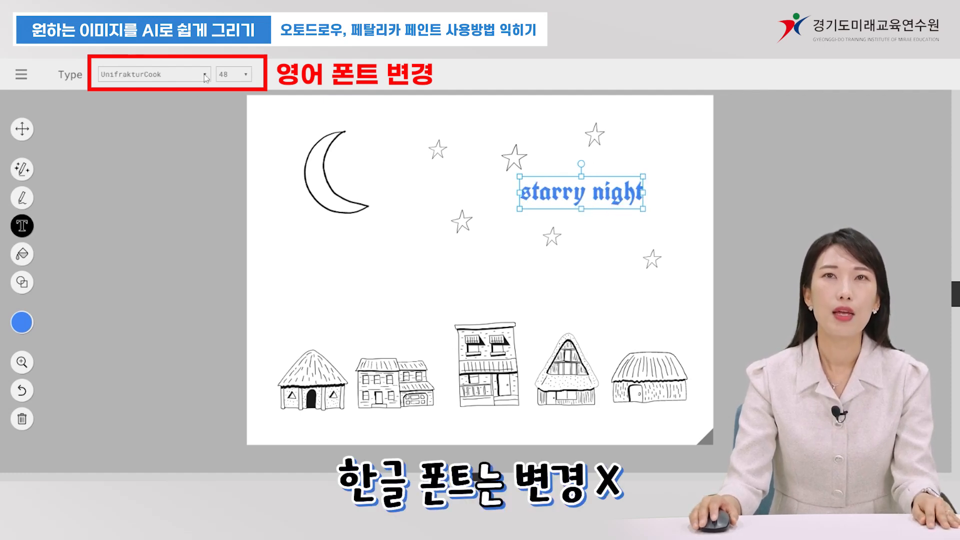
Step: Set the "starry night" text's font to Yellowtail and its colour to black
key(Down)
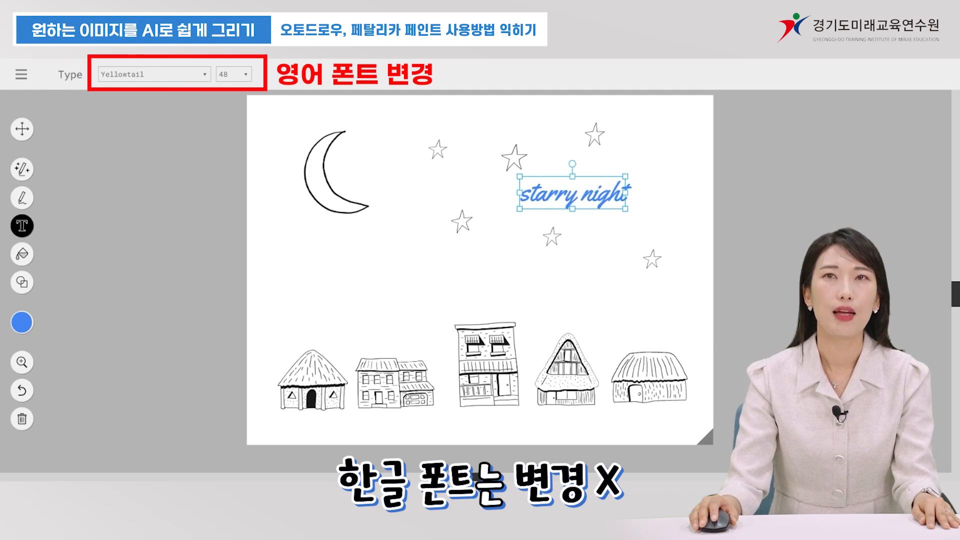
click(23, 323)
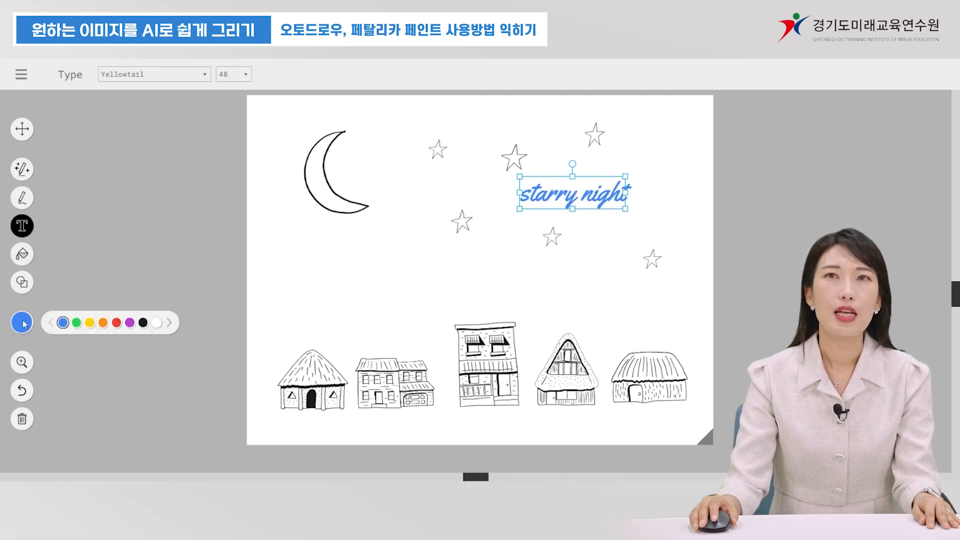
click(143, 323)
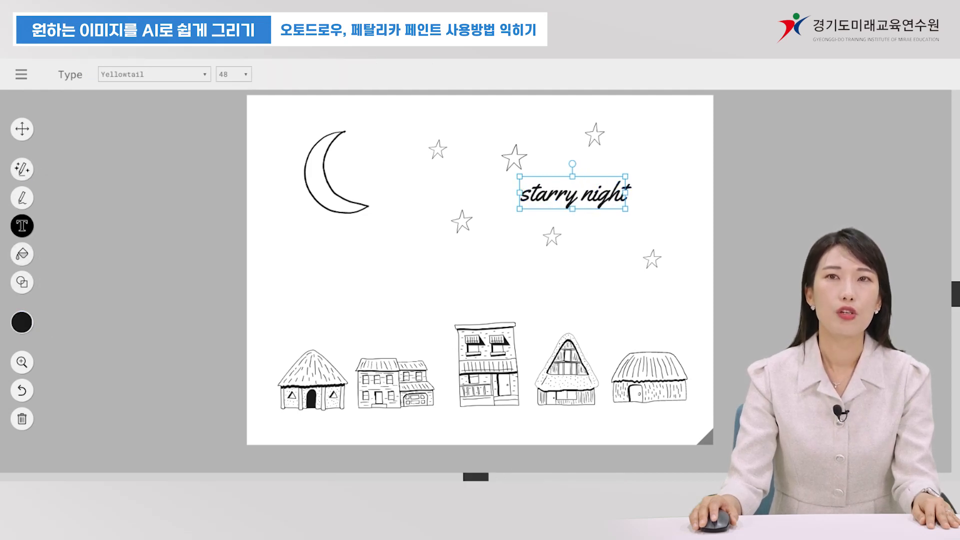
Step: Enlarge the "starry night" text until it reaches almost to the canvas's right edge, and deselect it
click(22, 129)
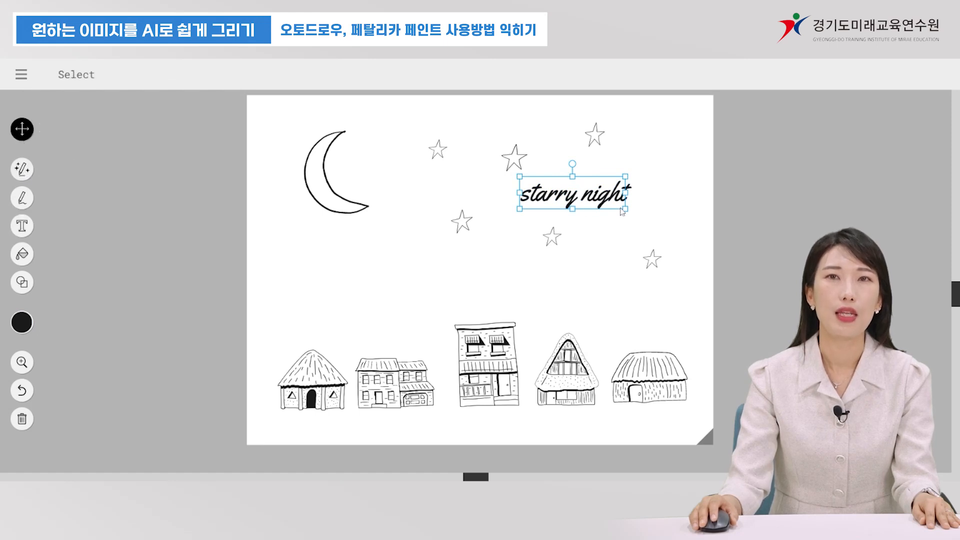
drag(625, 209, 658, 222)
drag(590, 205, 620, 207)
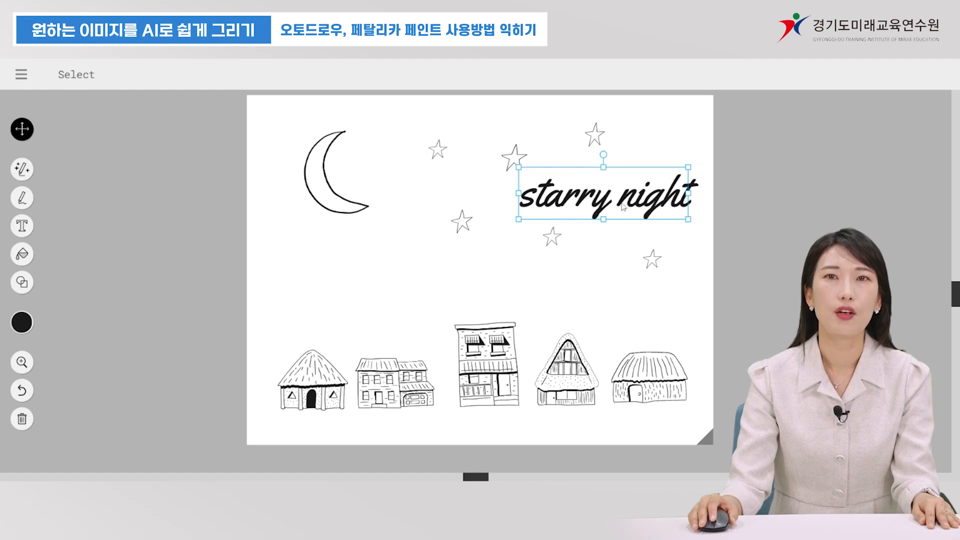
click(687, 277)
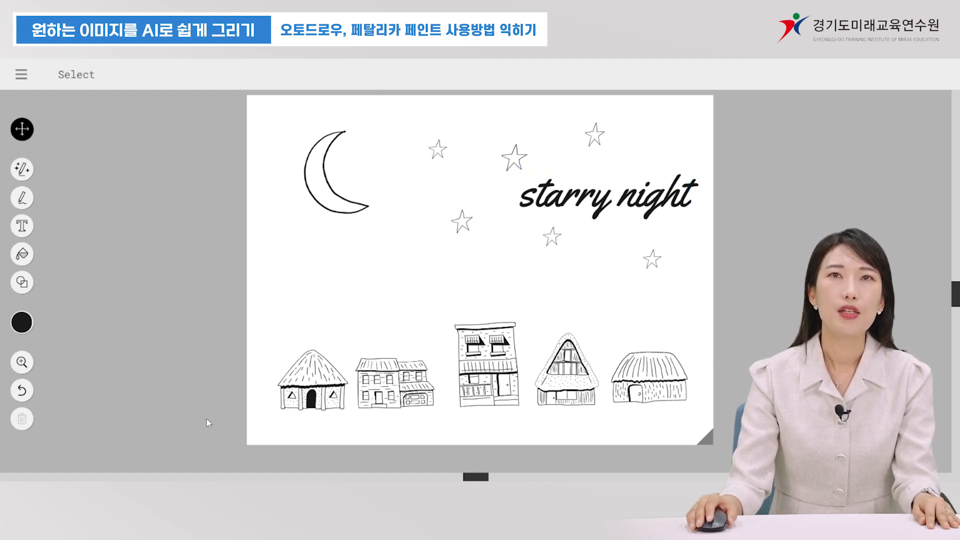
Step: Start downloading the finished village night scene
click(23, 76)
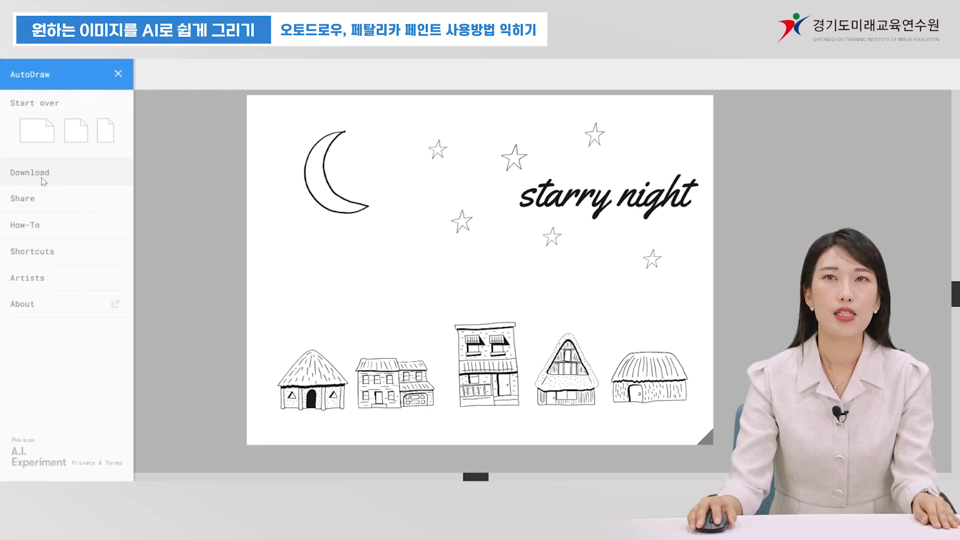